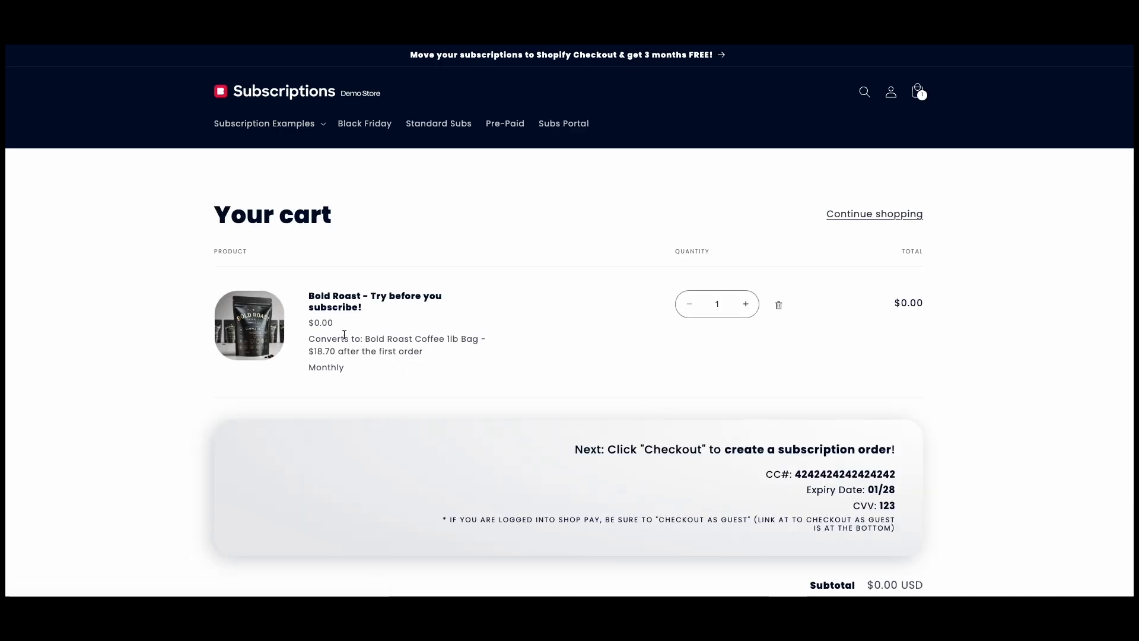
Open the Convertible Subscriptions #2 example in the demo store
drag(355, 338, 444, 352)
click(454, 358)
click(779, 307)
click(299, 123)
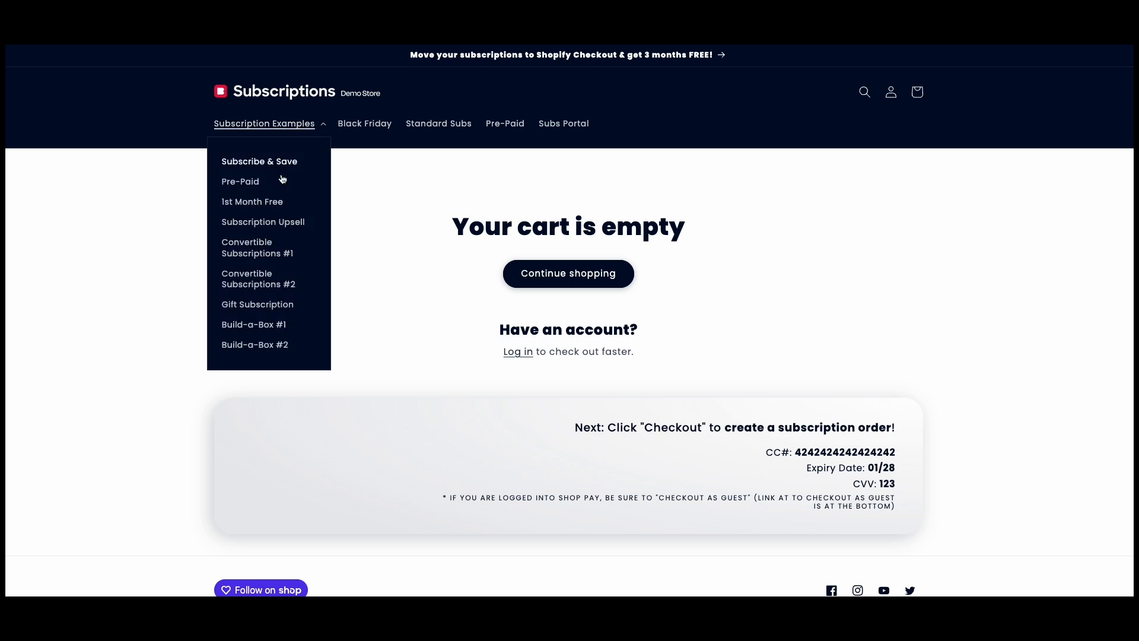
click(264, 286)
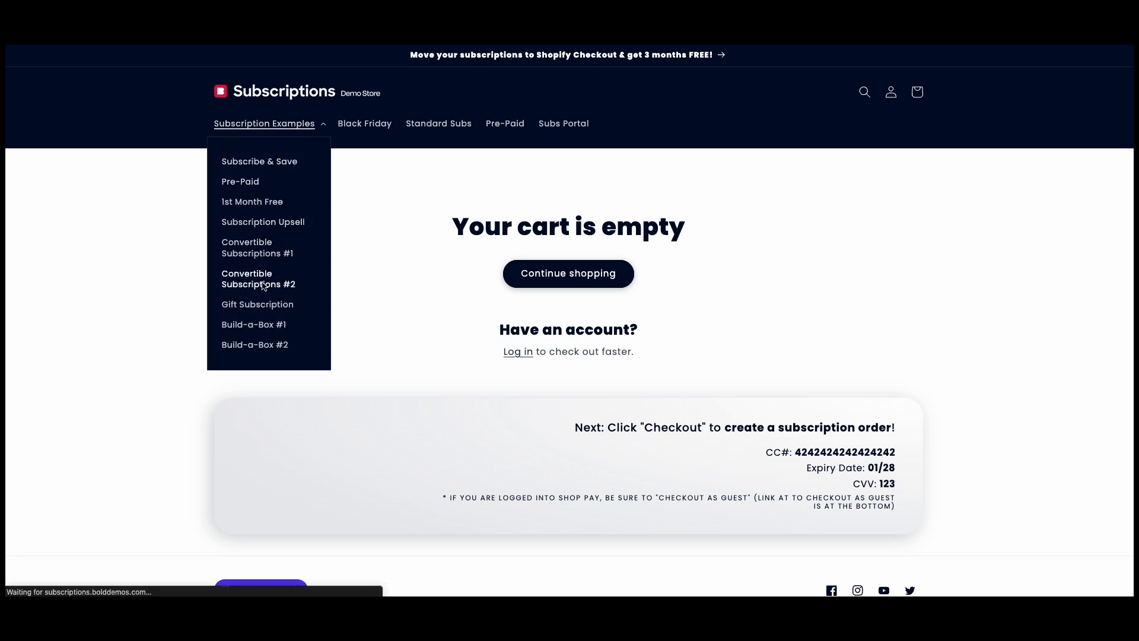
scroll(652, 303, down, 5)
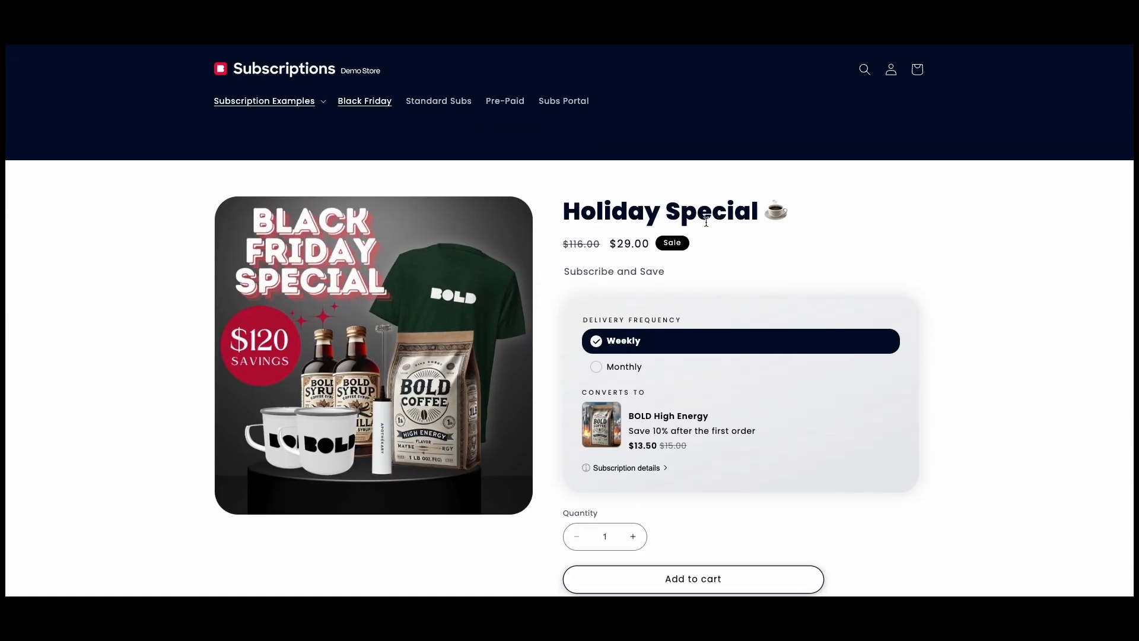
Choose monthly delivery for the Holiday Special subscription and add it to the cart
click(611, 368)
scroll(614, 346, down, 1)
click(614, 329)
scroll(647, 350, down, 1)
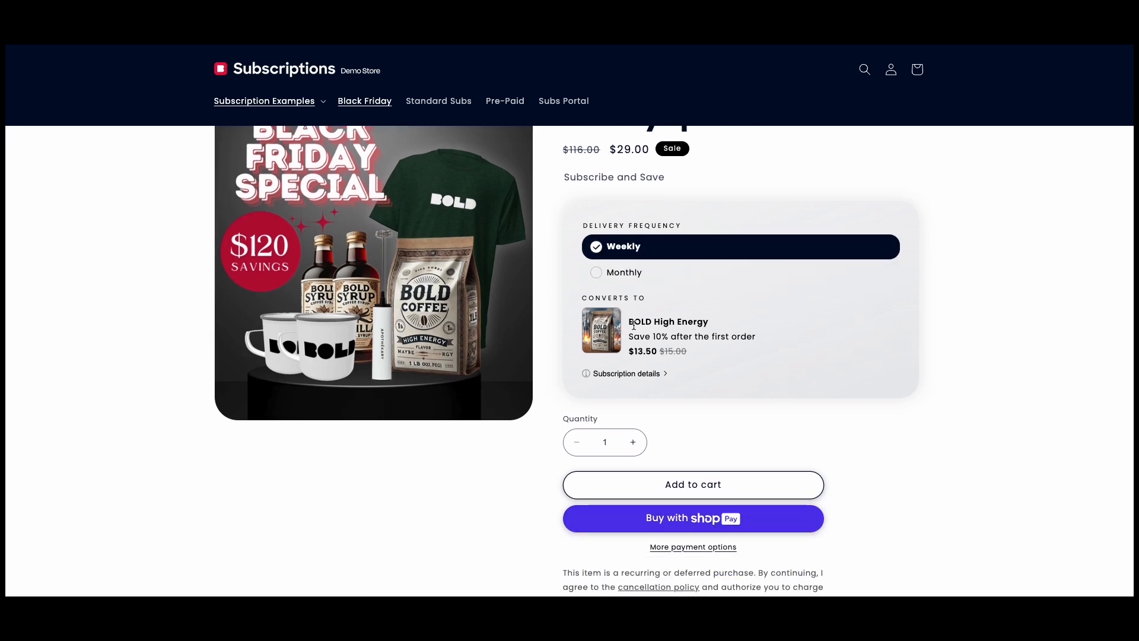
click(623, 279)
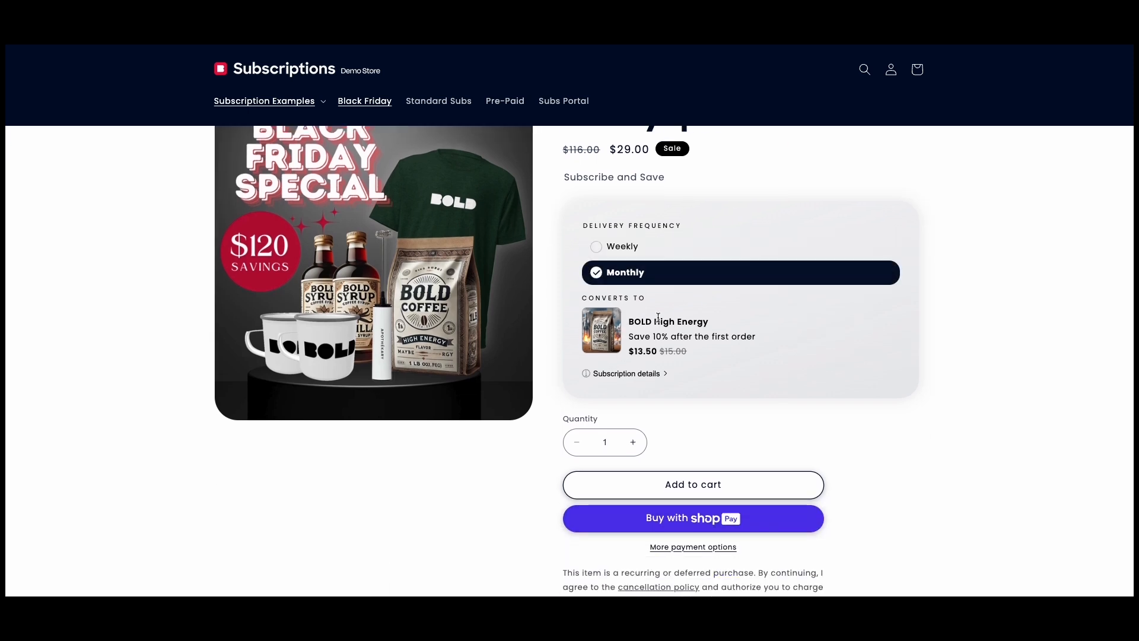
click(681, 478)
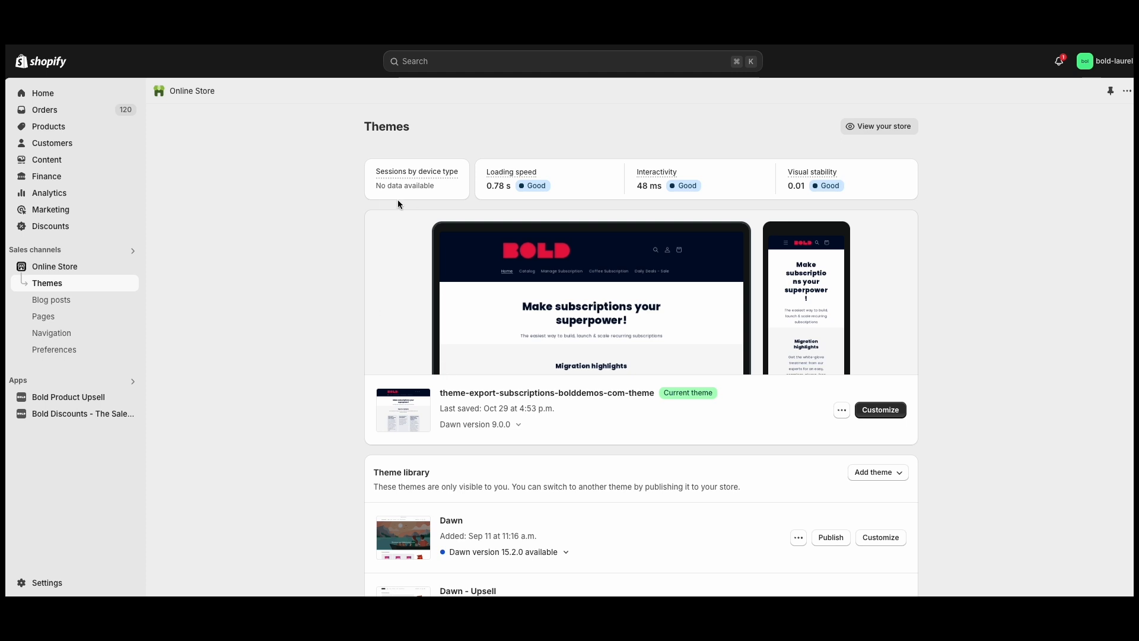
Switch from the Shopify admin to the Bold Subscriptions app and open its subscription groups
scroll(476, 498, down, 2)
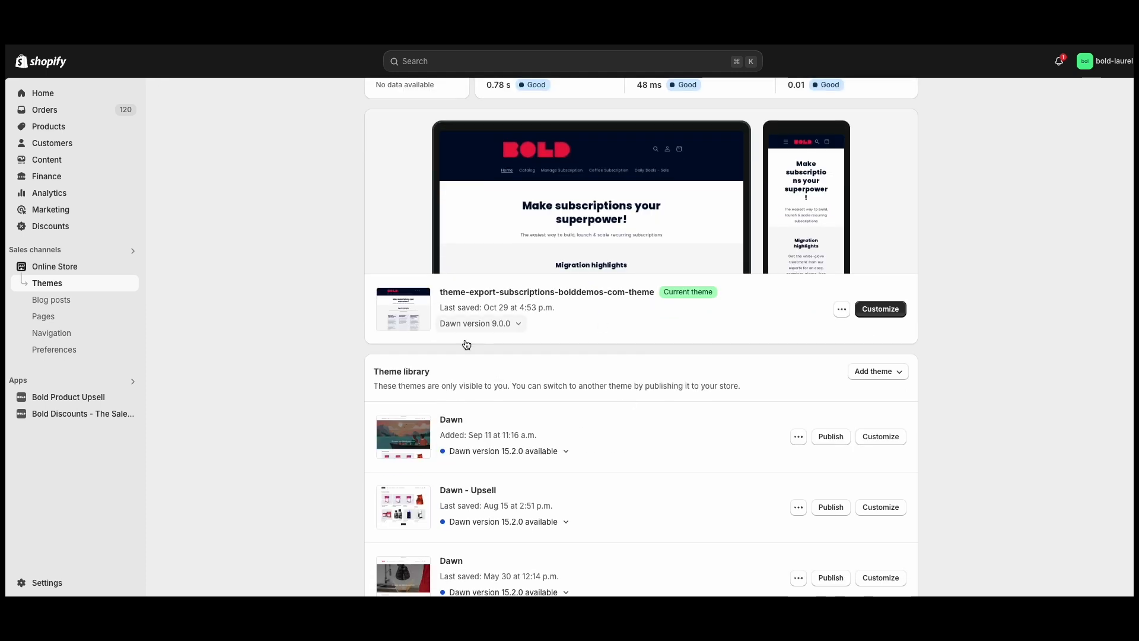
scroll(251, 332, up, 2)
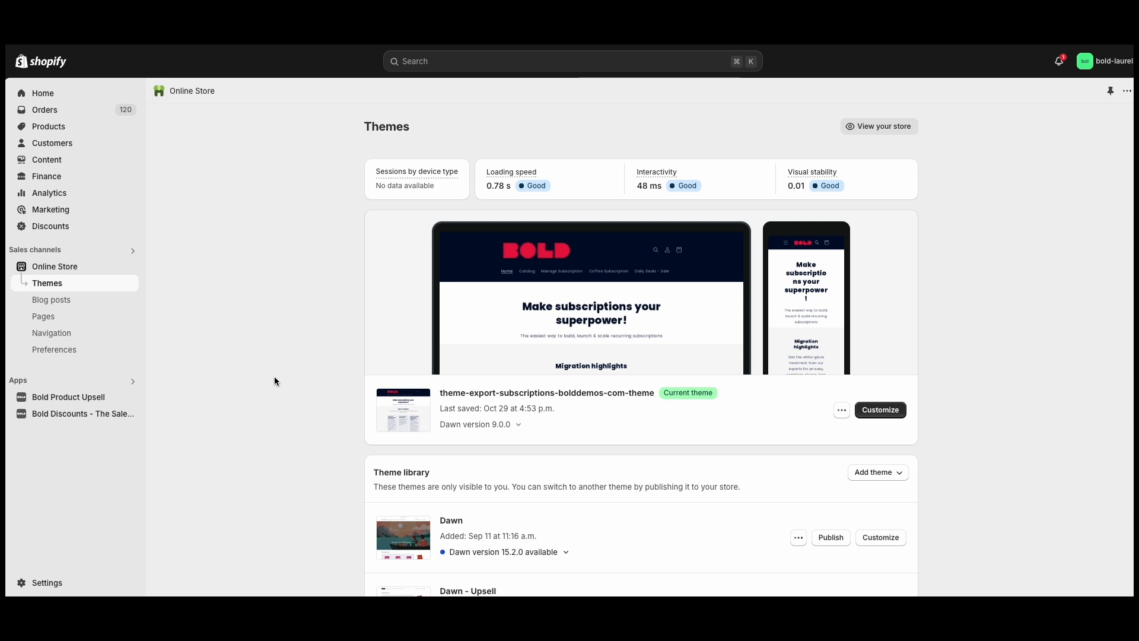
click(92, 382)
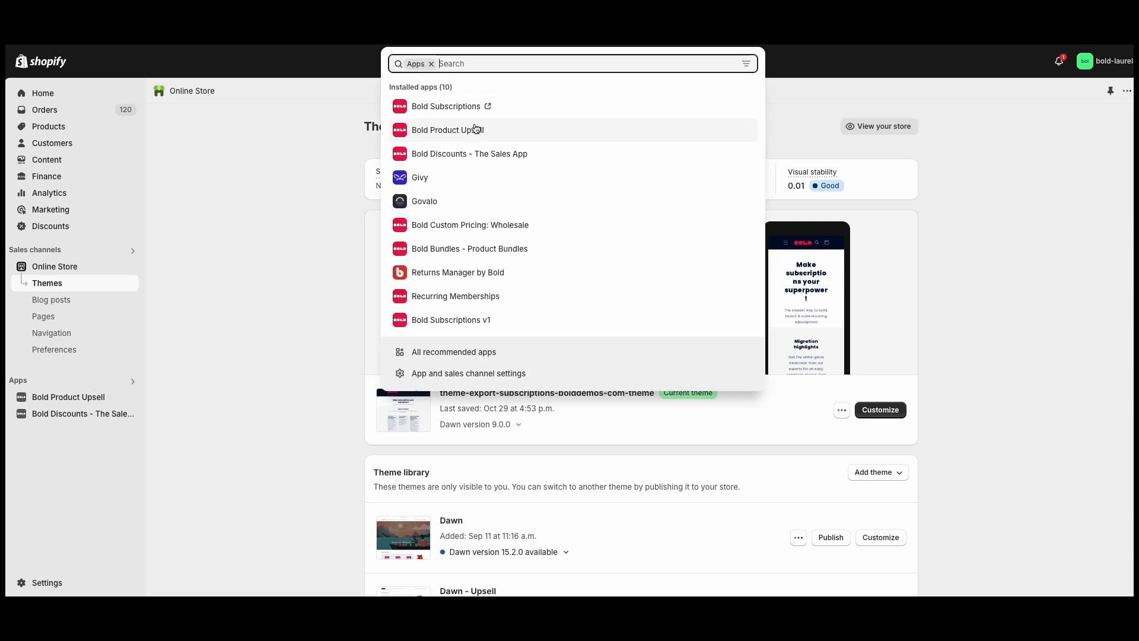
click(468, 108)
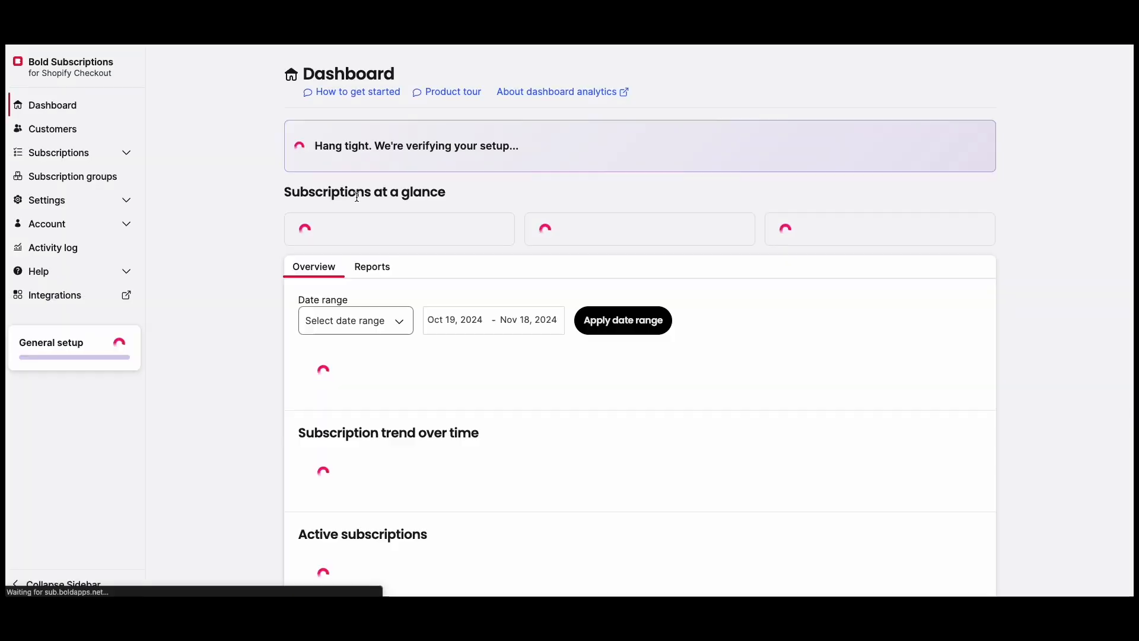
click(90, 177)
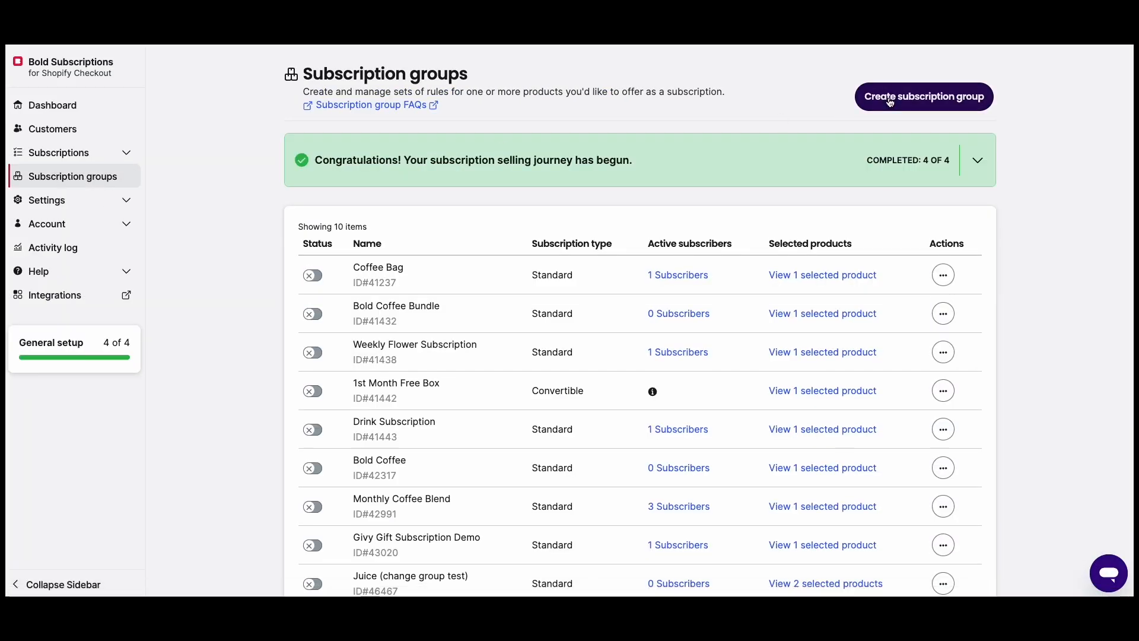
Start a new subscription group and name it "Machine to Bag Convertible Sub"
click(890, 102)
click(578, 162)
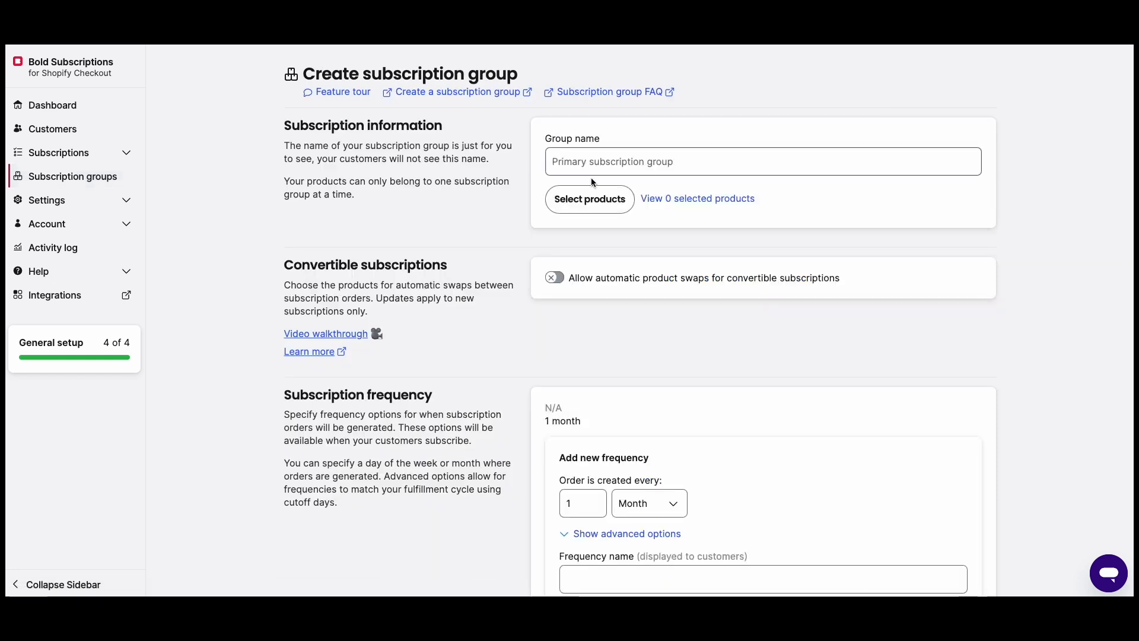
text(Machine to Bag Converti)
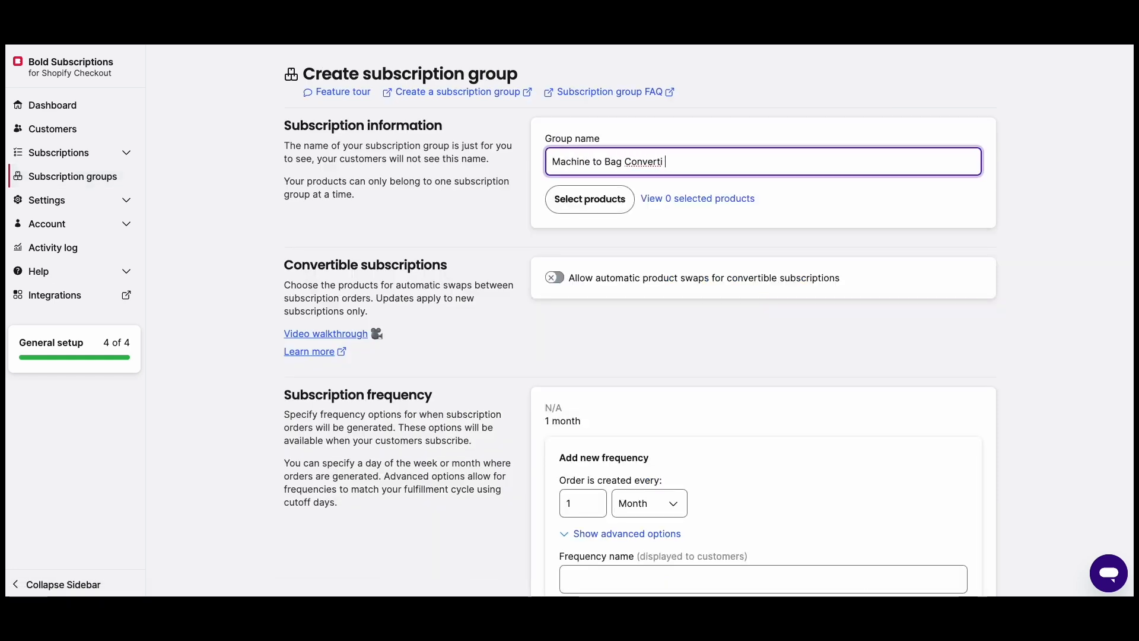
text(ble Sub)
click(516, 197)
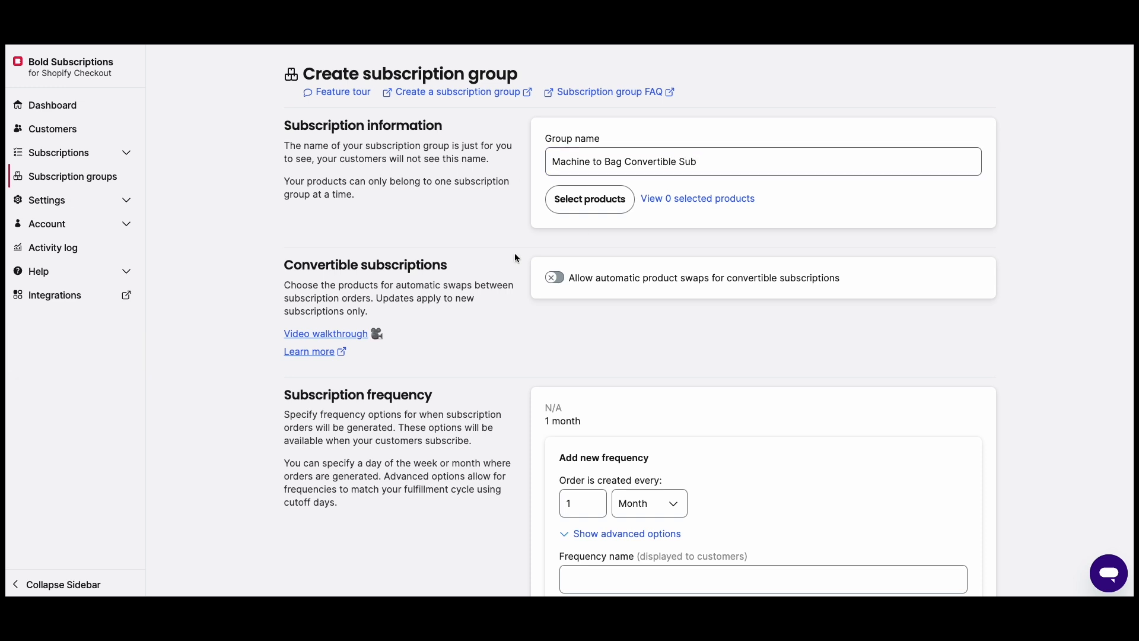
Add Bold Premium Coffee Grinder and Bold Coffee Maker as the group's products
click(570, 198)
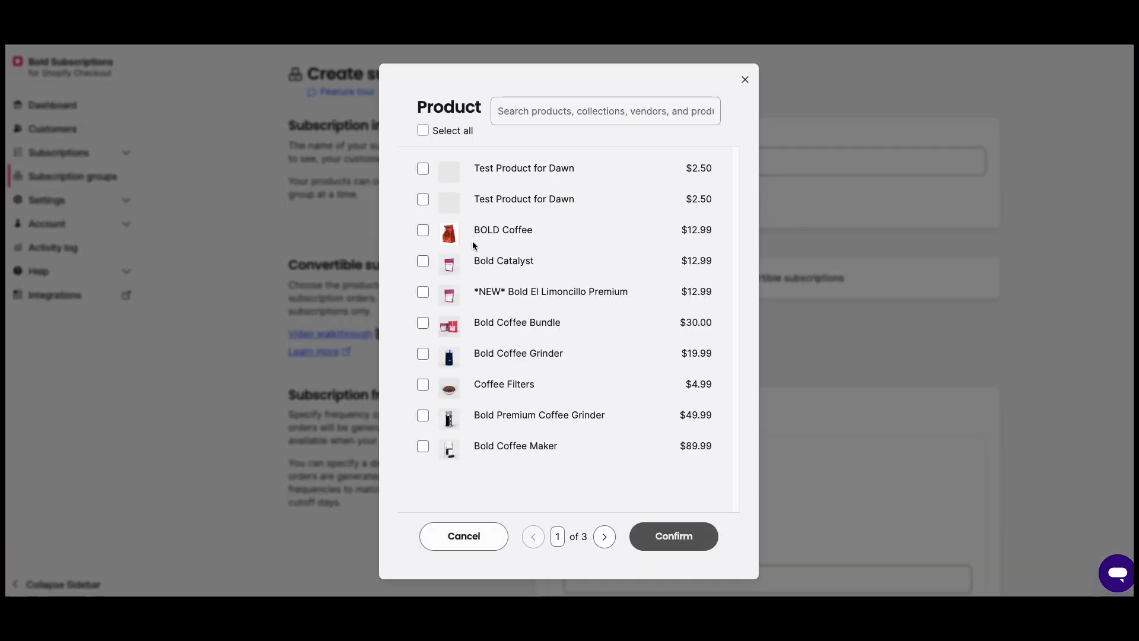
click(422, 415)
click(424, 448)
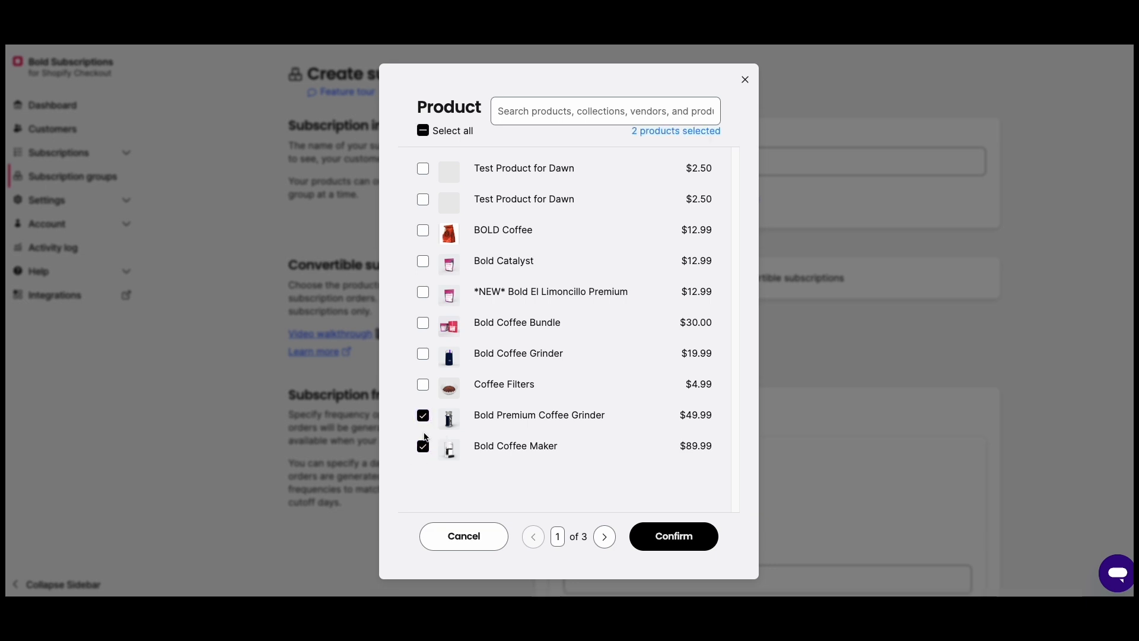
click(671, 537)
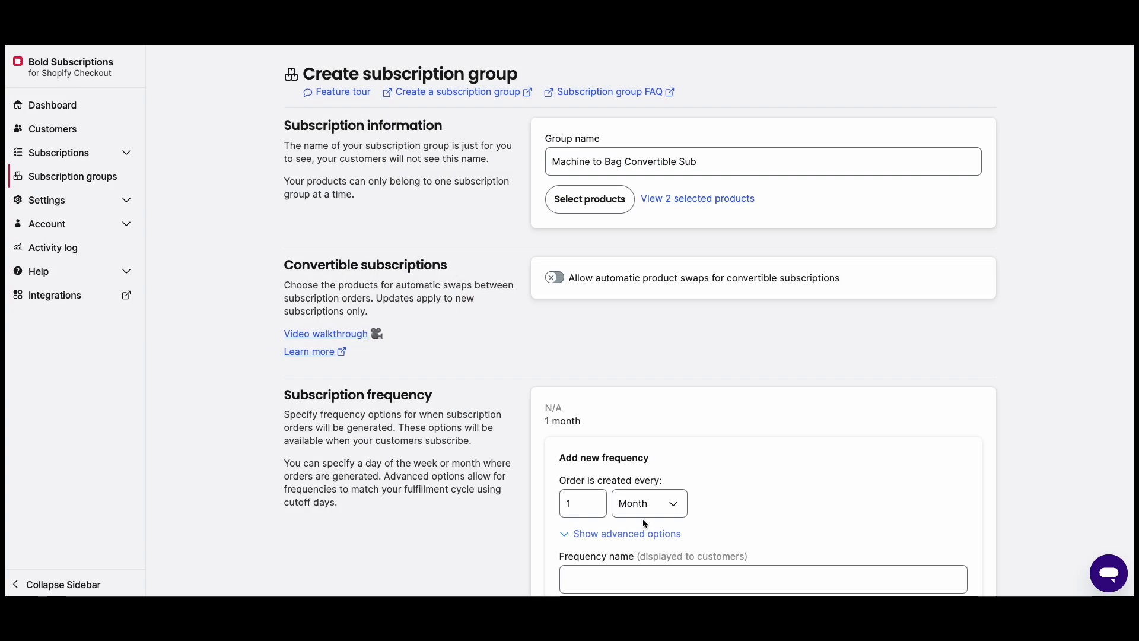
Enable automatic product swaps for convertible subscriptions and choose Bold Catalyst as the recurring product
scroll(415, 297, down, 1)
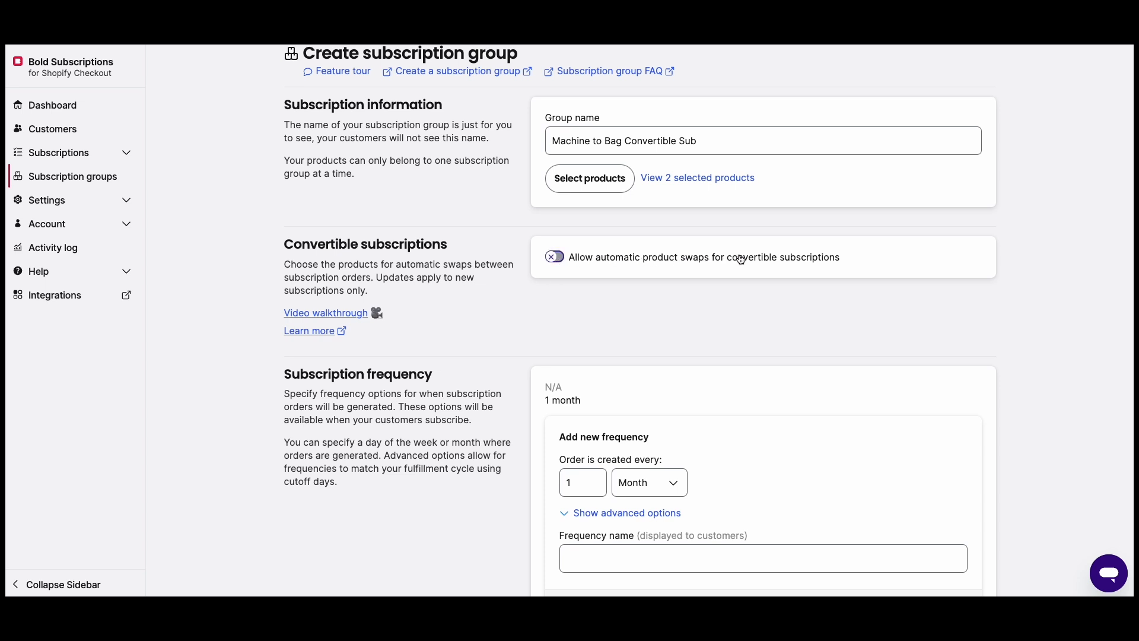
click(554, 256)
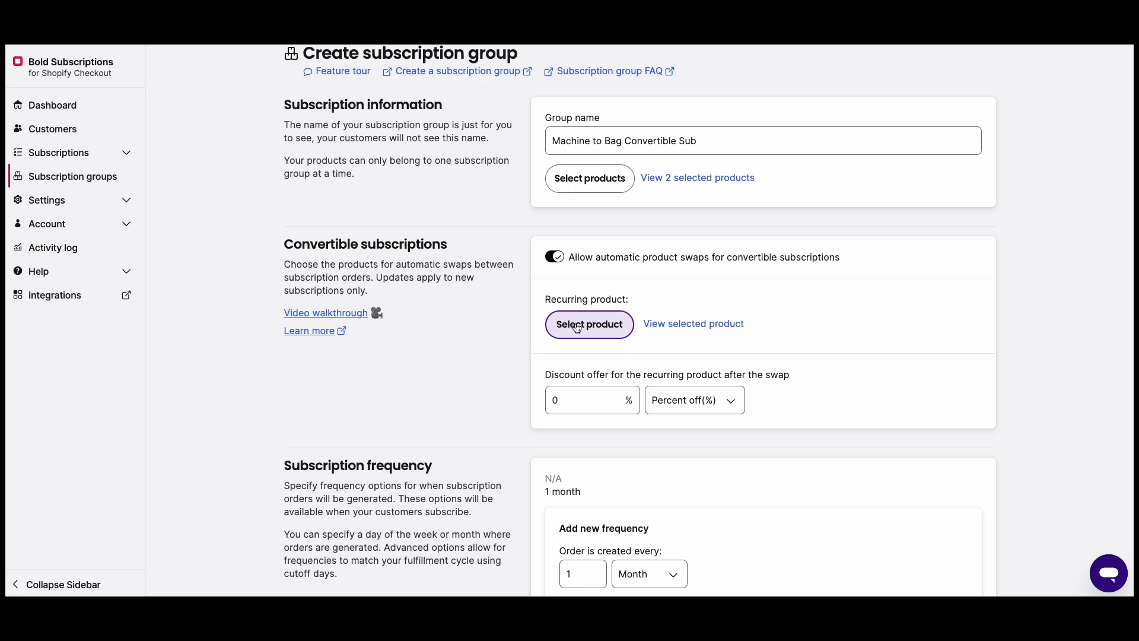
click(578, 328)
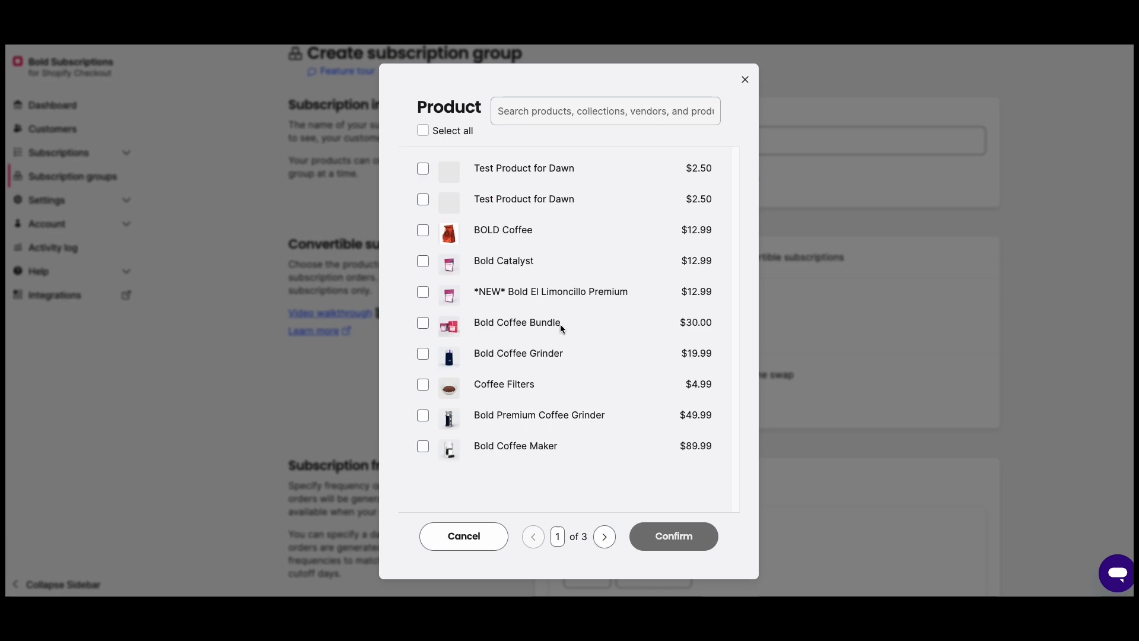
click(423, 262)
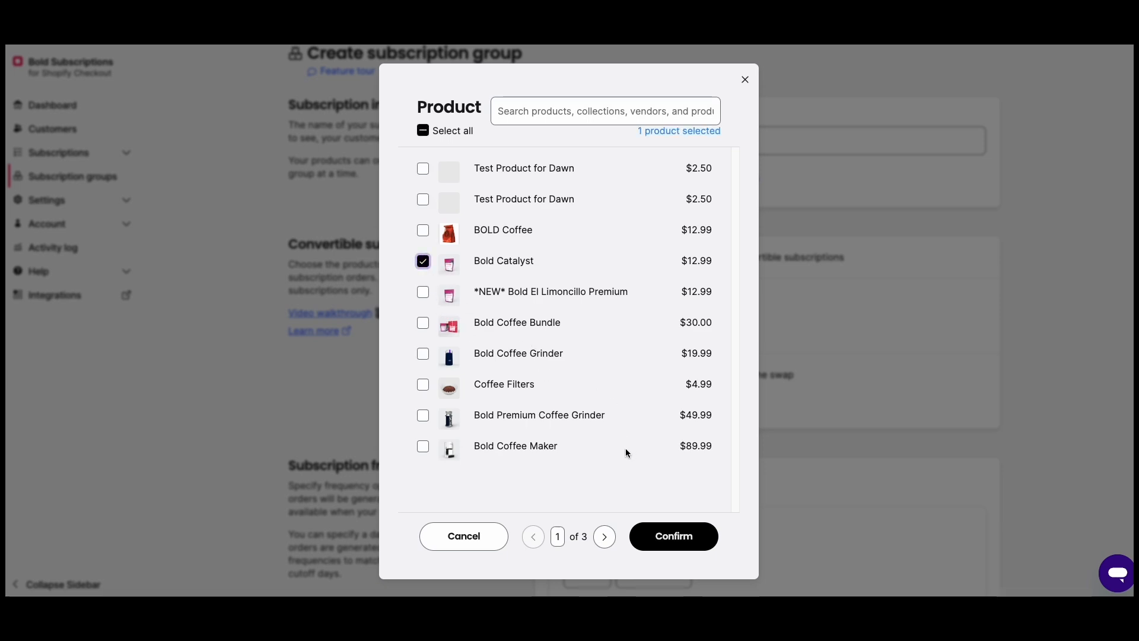
click(671, 536)
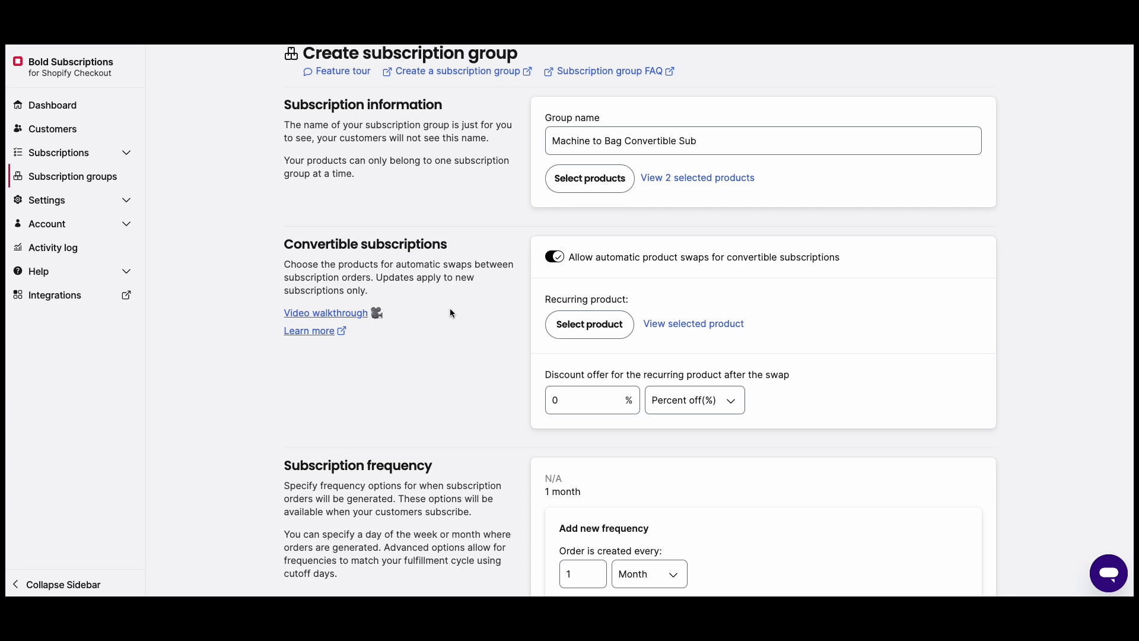
Set the recurring product's discount after the swap to 15, keeping the Percent off(%) type
scroll(484, 315, down, 3)
click(546, 320)
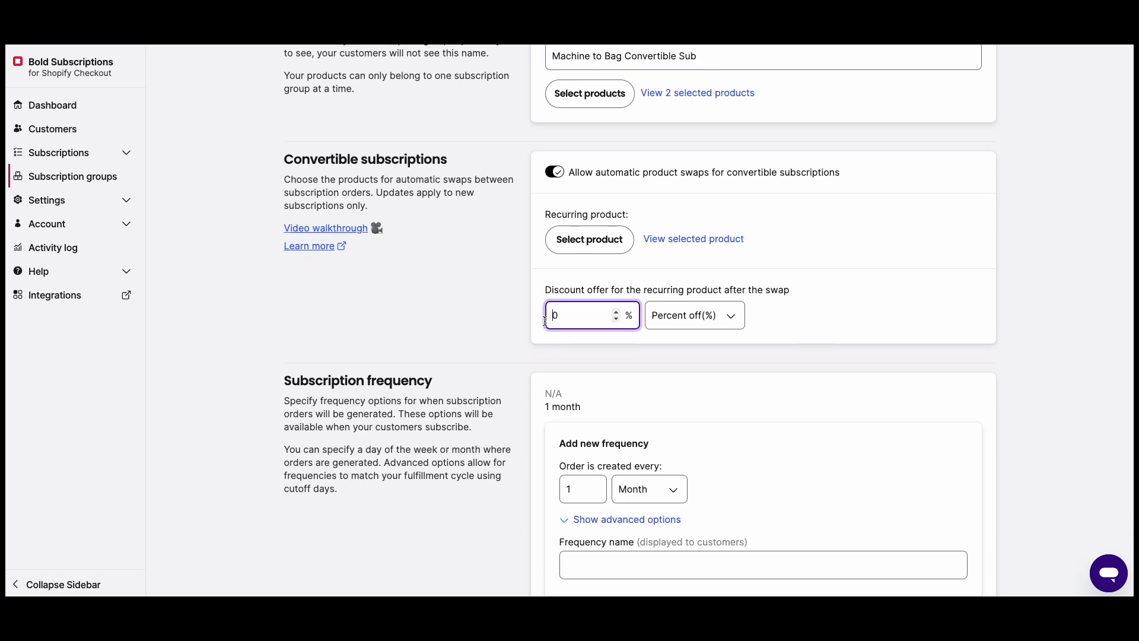
key(Delete)
text(15)
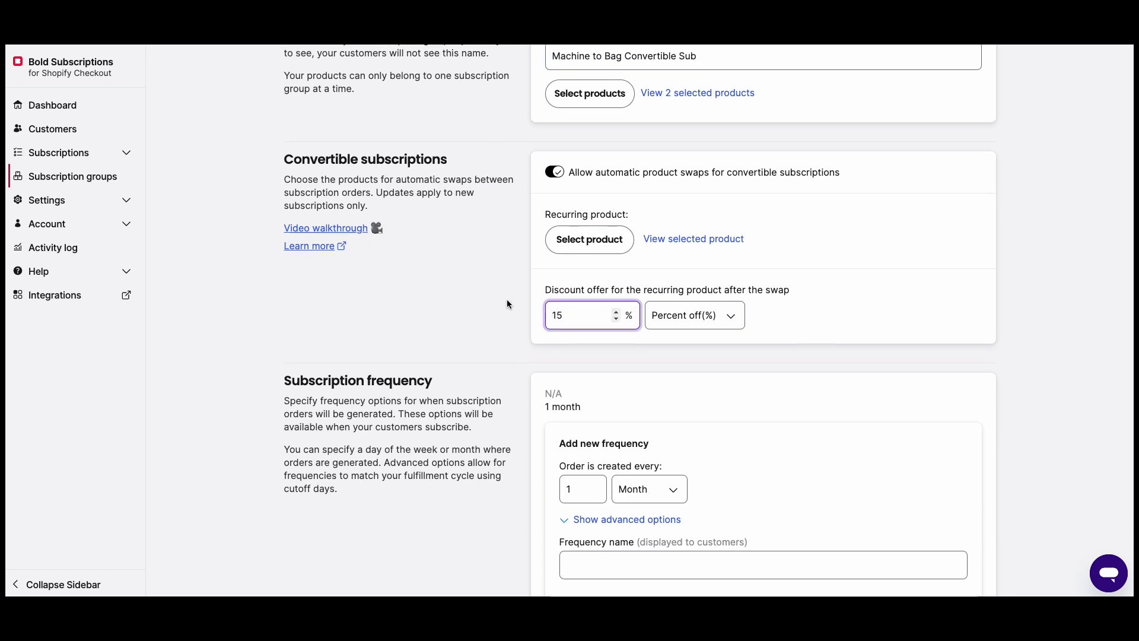
click(721, 314)
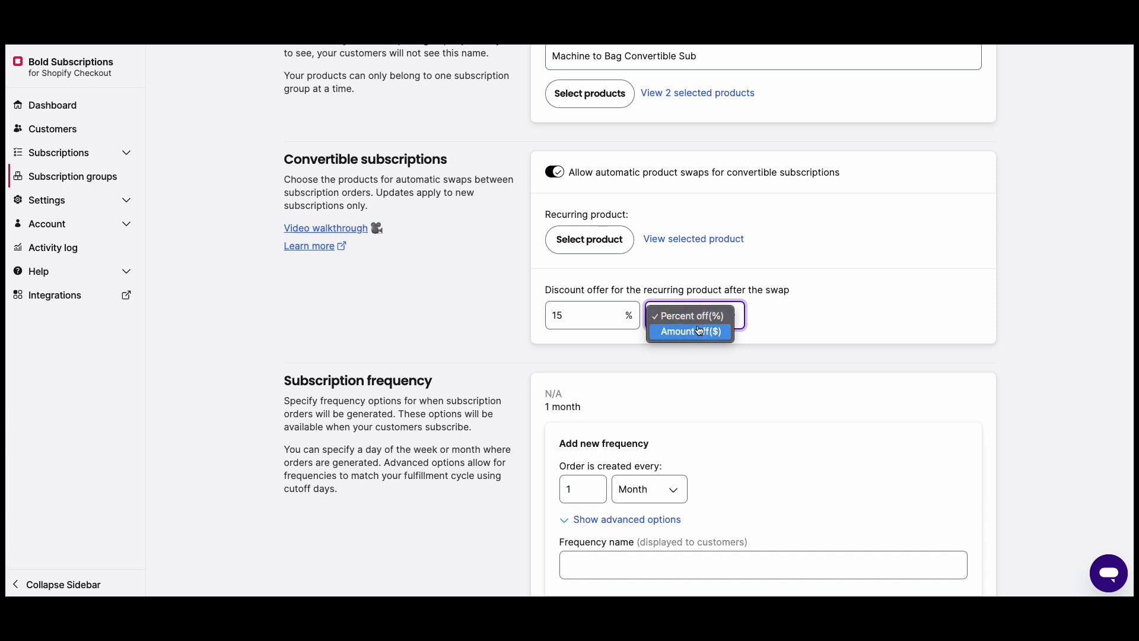
click(809, 301)
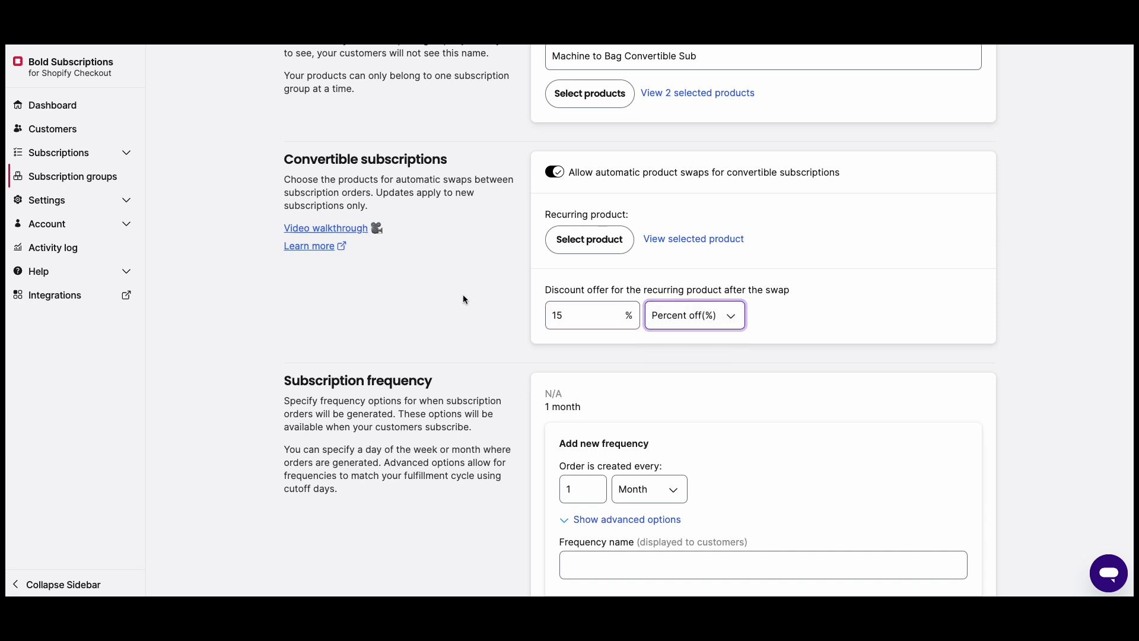
scroll(570, 297, up, 2)
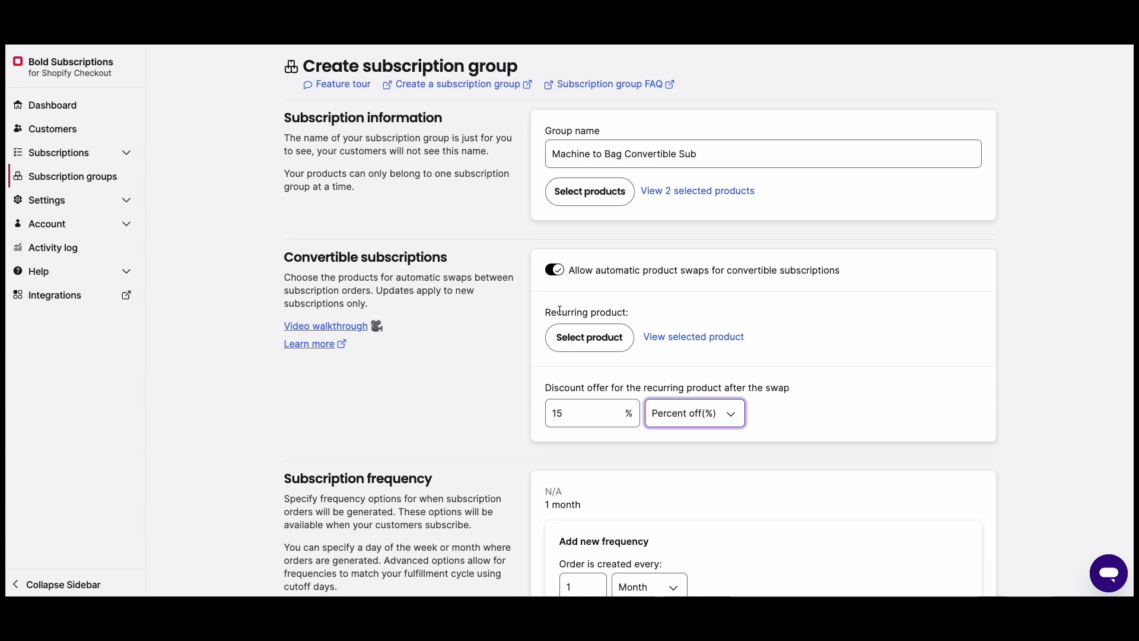
scroll(604, 312, up, 1)
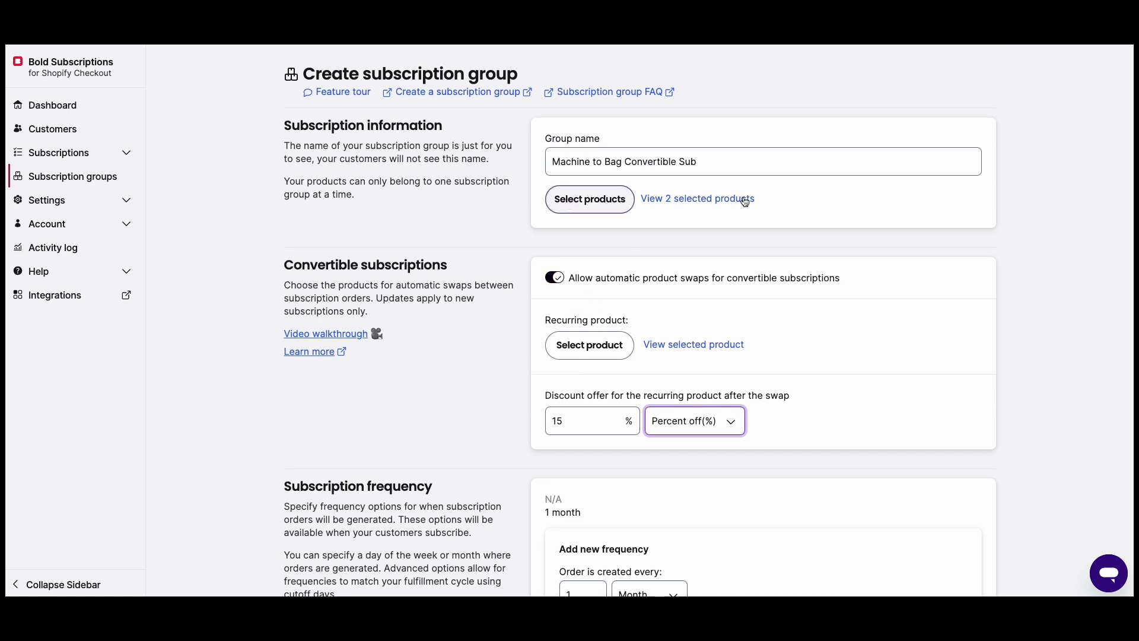
scroll(471, 290, down, 4)
scroll(472, 290, up, 2)
scroll(474, 288, up, 1)
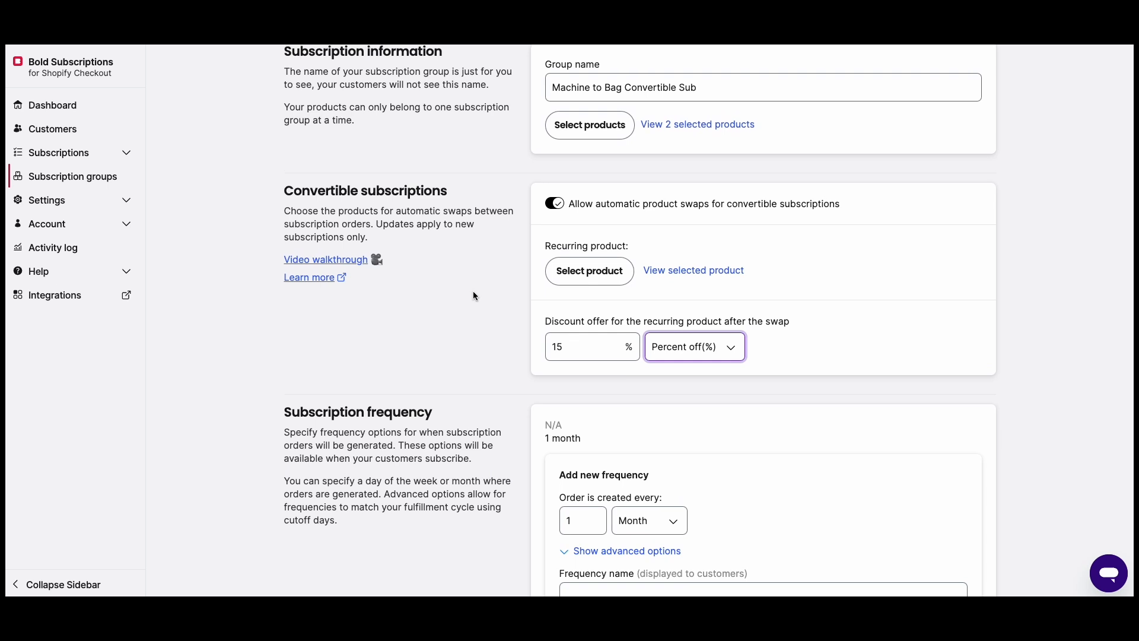
Set the new subscription frequency to every 1 week and name it "Every Week on Mondays"
scroll(483, 293, down, 2)
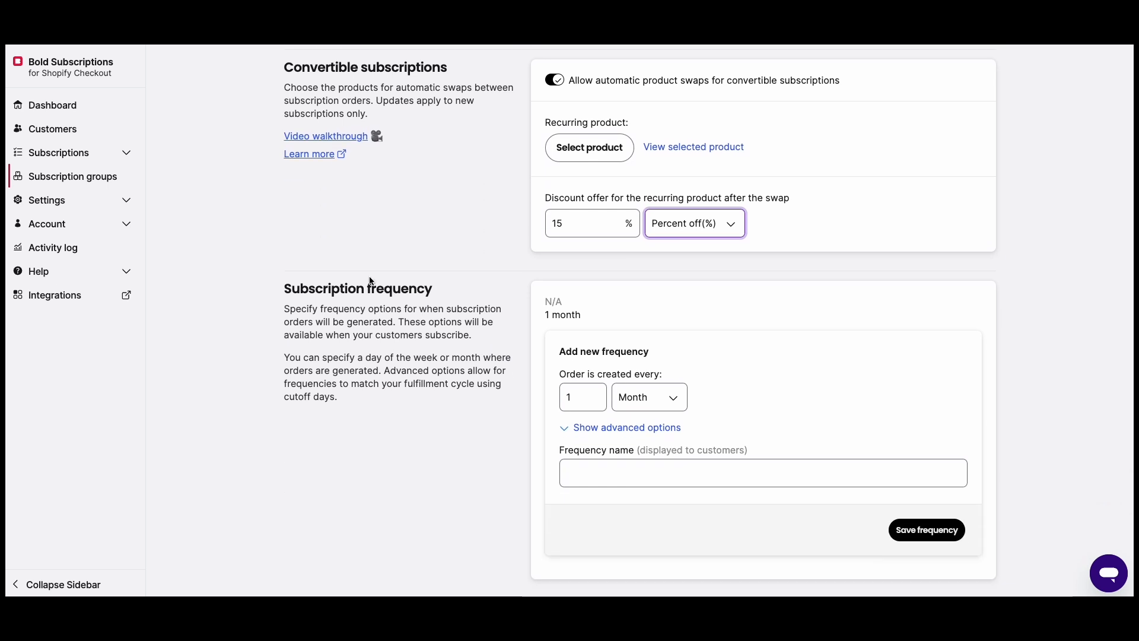
scroll(454, 303, down, 1)
click(652, 337)
click(641, 333)
click(596, 412)
text(Every Week on Mond)
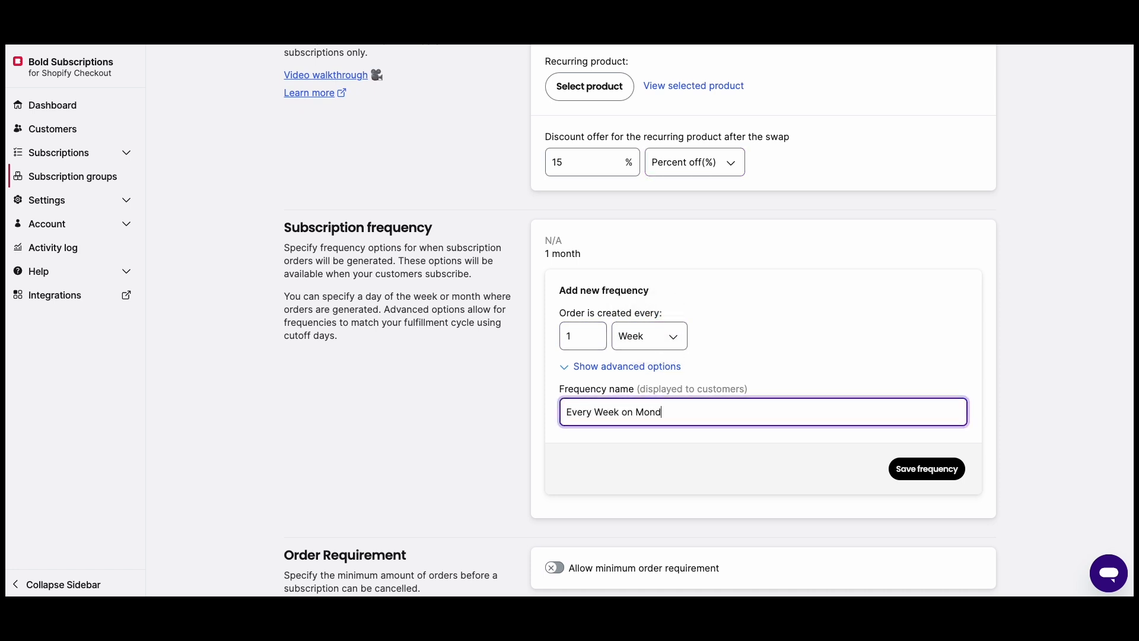
text(ays)
Have the weekly orders created on a specific day of the week, Monday, and save the frequency
click(602, 367)
click(579, 420)
click(630, 463)
click(630, 473)
scroll(819, 437, down, 2)
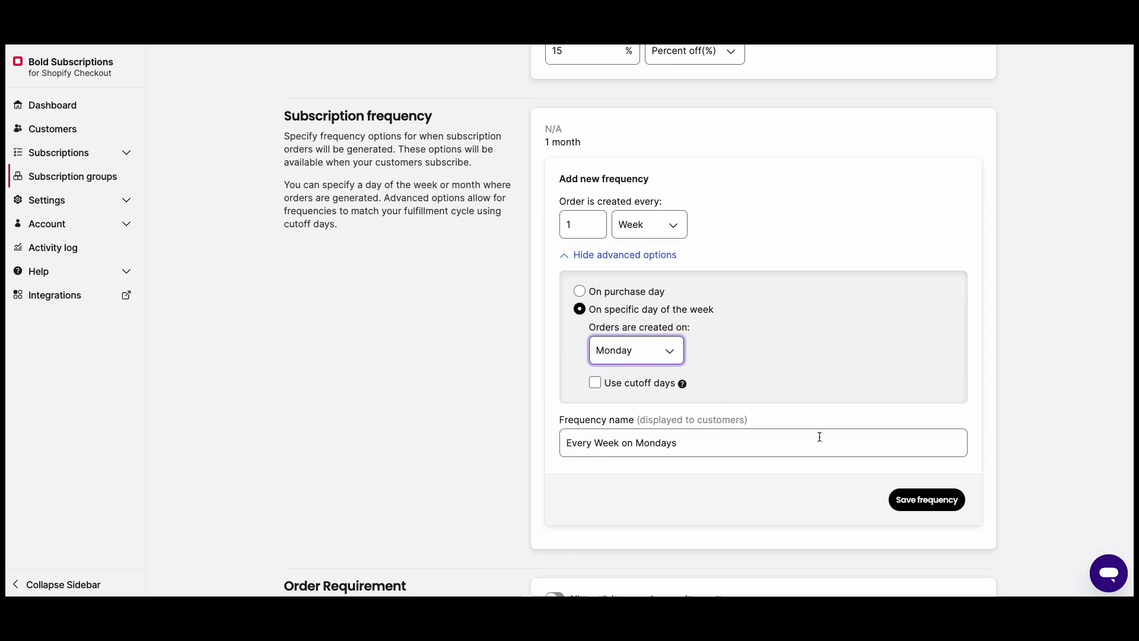
click(908, 503)
Add and save a 1-month frequency on the 1st of the month, named "Every 1 Month on the 1st"
click(765, 241)
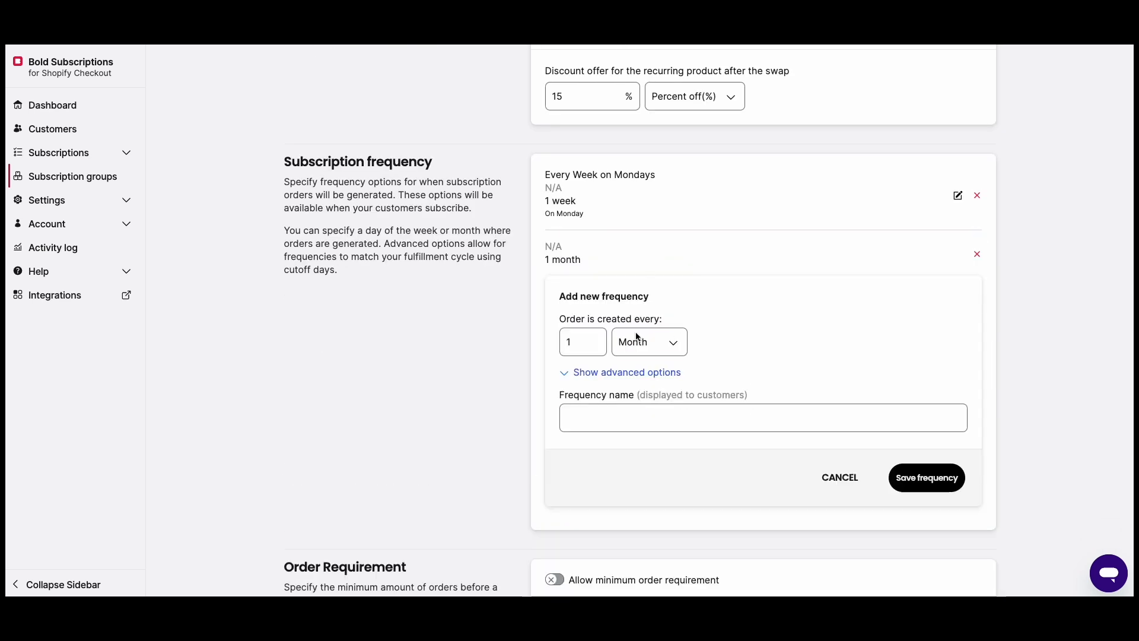
click(605, 373)
click(580, 426)
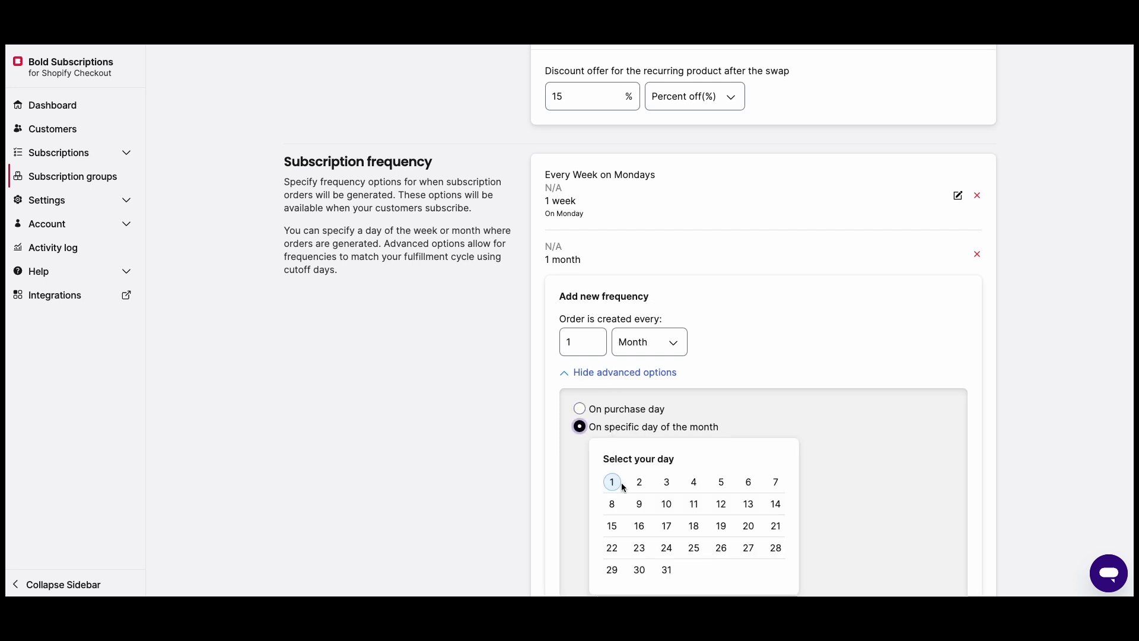
scroll(711, 439, down, 4)
click(623, 473)
text(Every 1 Month on the 1st)
click(911, 534)
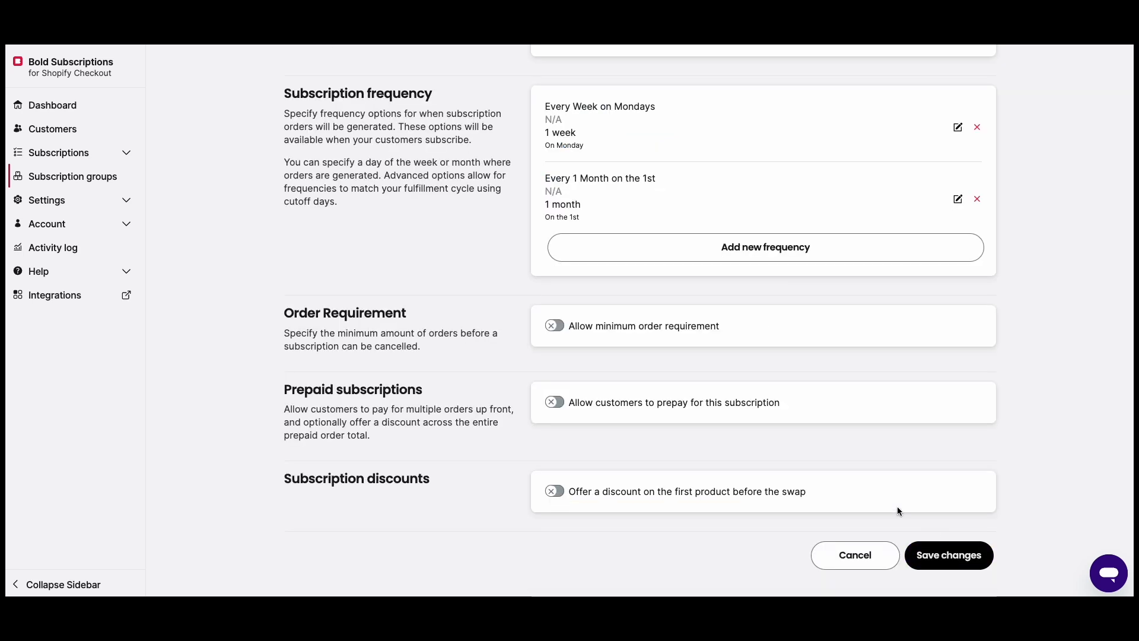
Add and save a subscription frequency of every 3 months, named "Quarterly"
click(671, 260)
click(649, 345)
click(638, 344)
click(600, 341)
click(600, 342)
click(600, 342)
click(597, 420)
text(Quarterly)
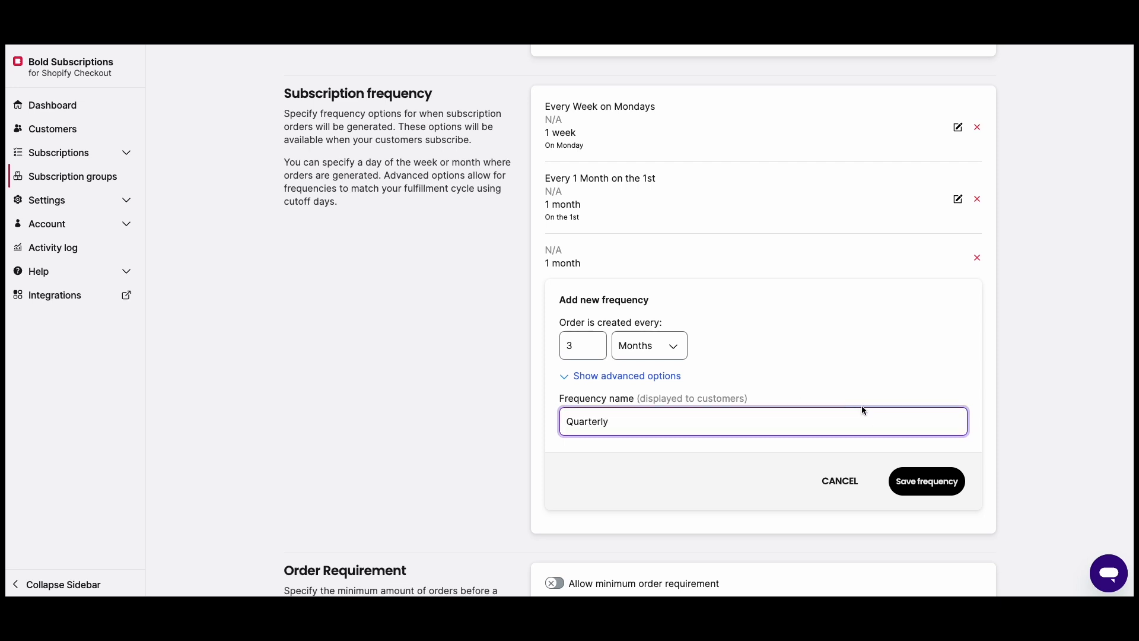
click(910, 483)
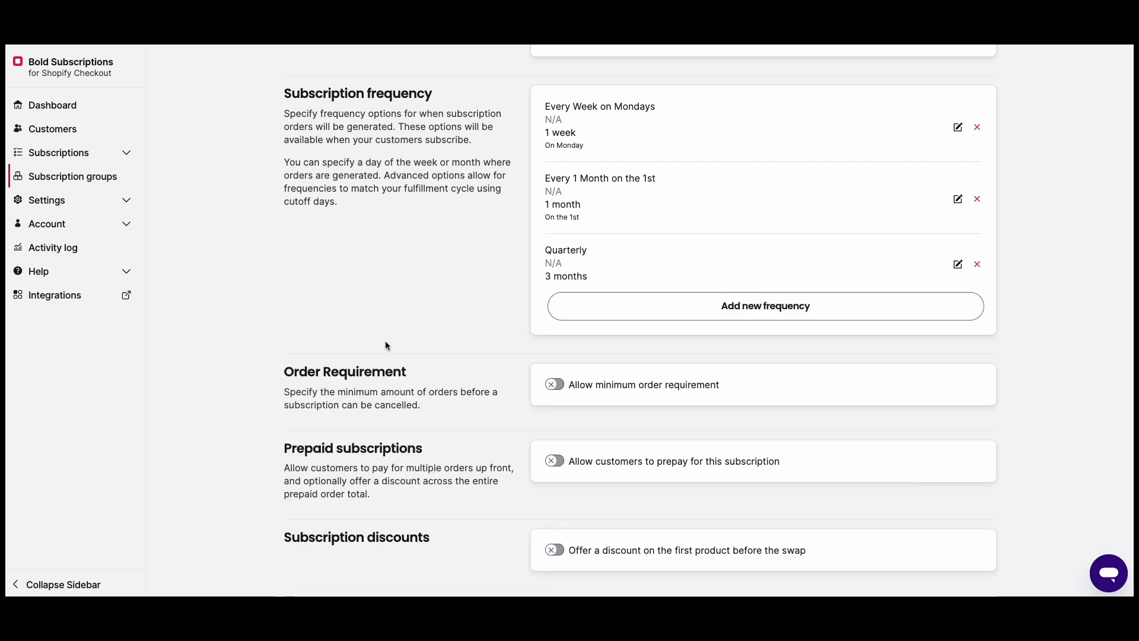
Enable the minimum order requirement and allow customers to cancel after at least 3 orders
scroll(455, 275, down, 1)
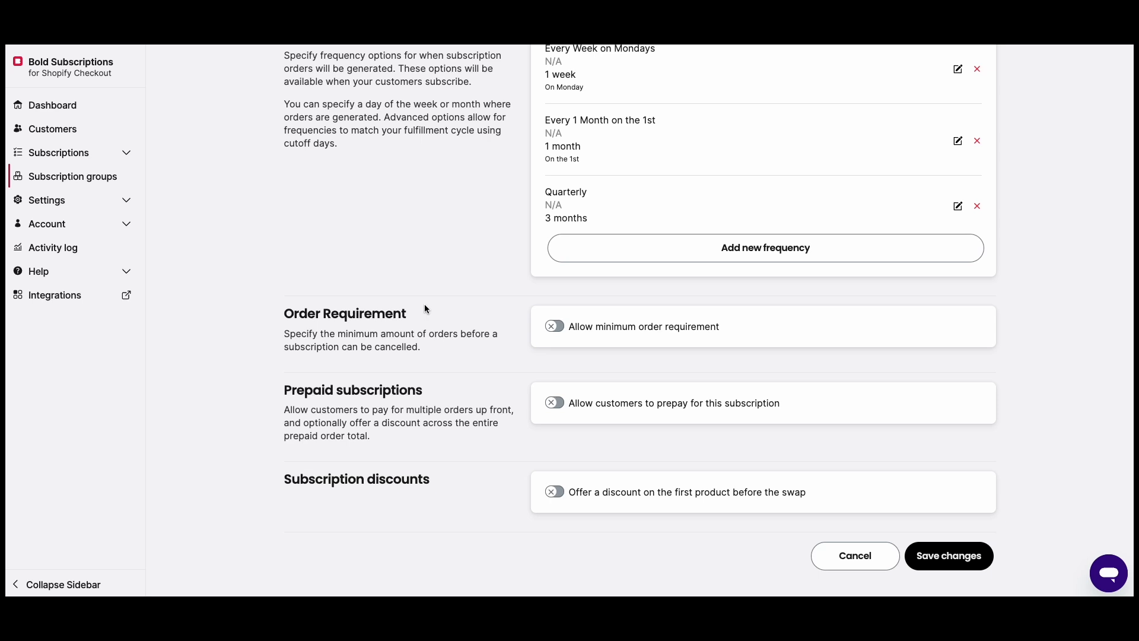
click(555, 326)
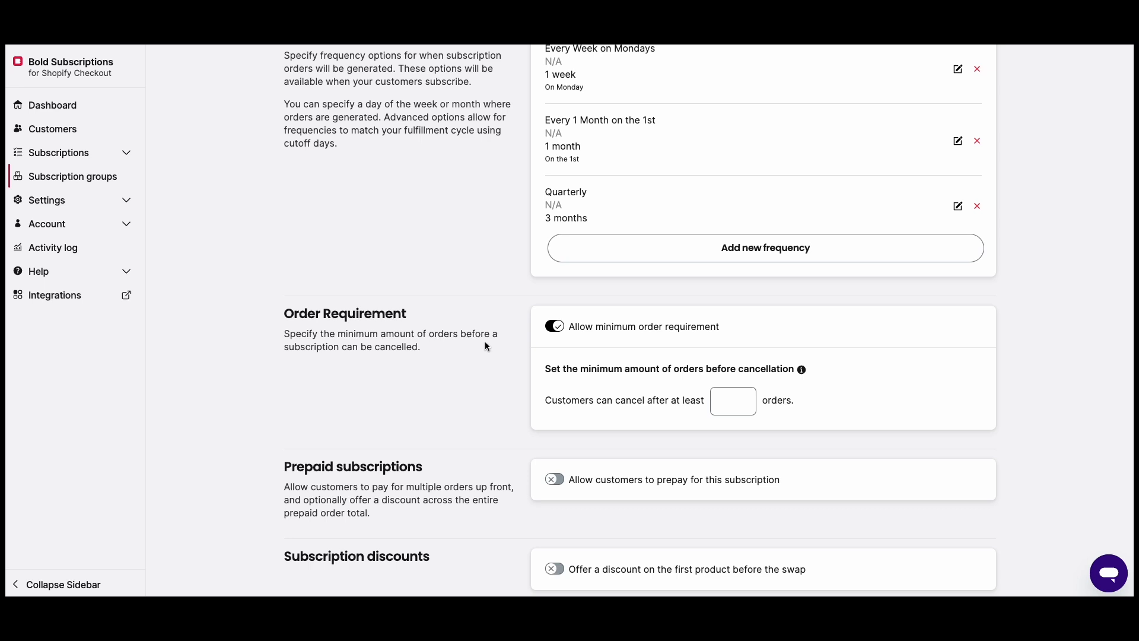
click(555, 326)
click(555, 326)
click(738, 401)
text(3)
click(651, 392)
Offer a 15 percent discount on the first product before the swap, and save the subscription group
scroll(466, 353, down, 2)
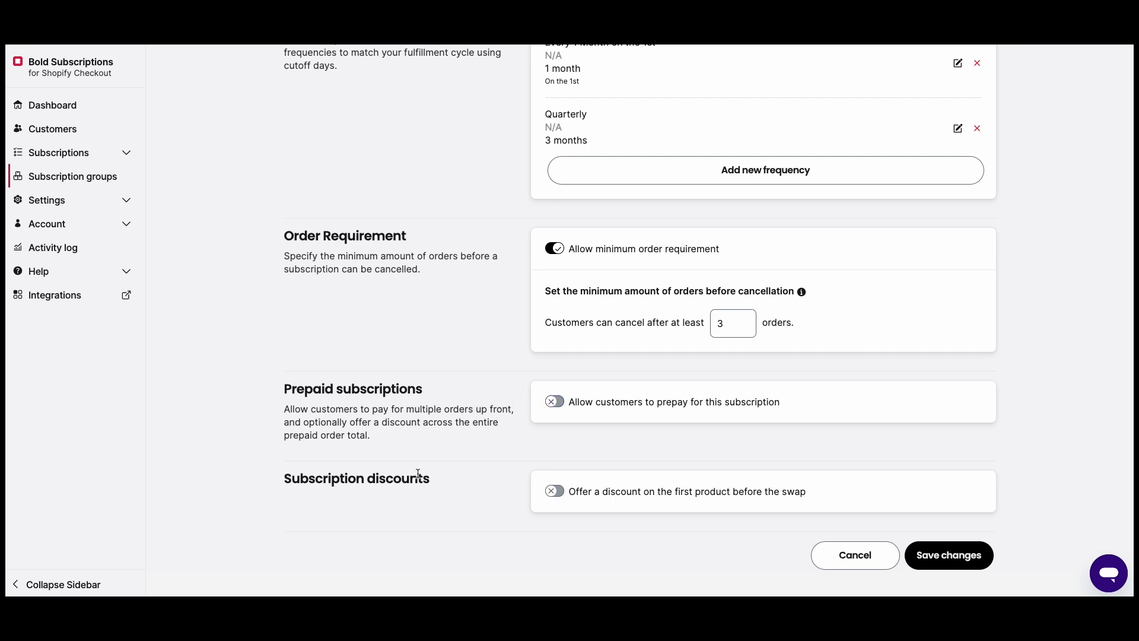
click(547, 492)
scroll(471, 430, down, 3)
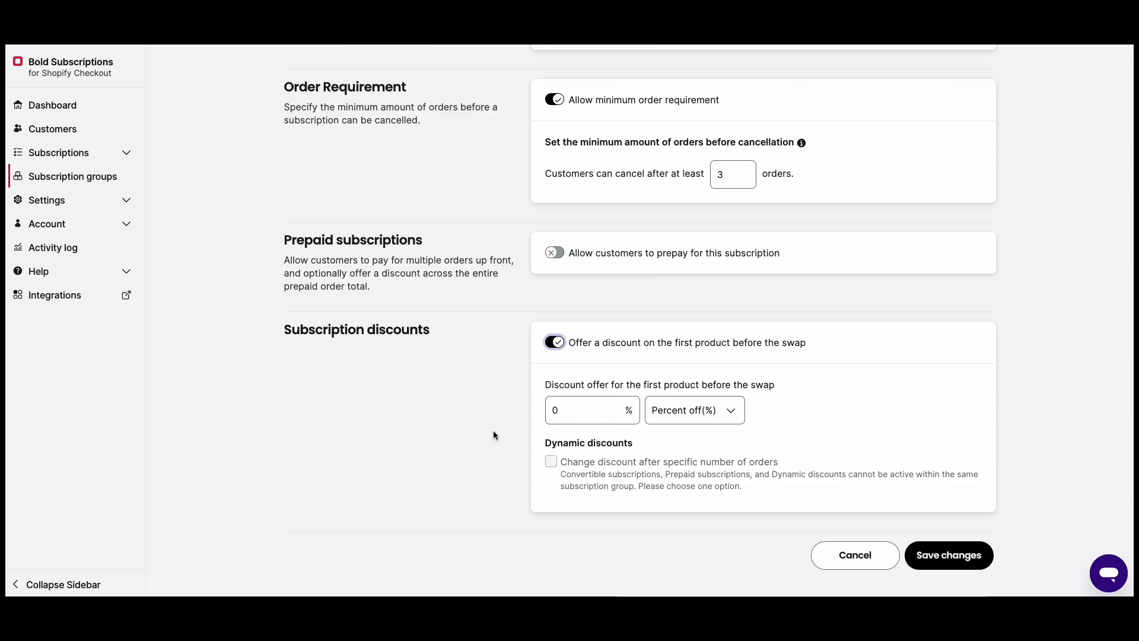
triple_click(615, 407)
click(616, 408)
click(616, 407)
click(615, 407)
click(615, 408)
click(612, 409)
click(612, 409)
click(811, 410)
click(736, 412)
click(842, 409)
click(920, 554)
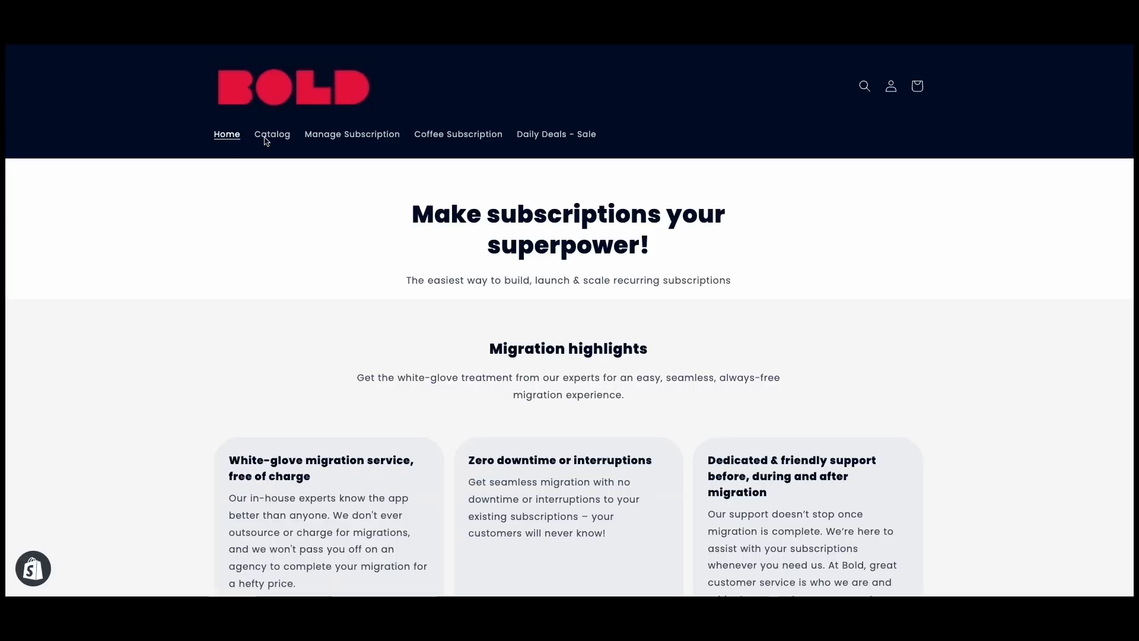
In the storefront, add the Bold Coffee Maker to the cart as an "Every Week on Mondays" subscription, declining the upsell offer
click(271, 135)
scroll(400, 230, down, 3)
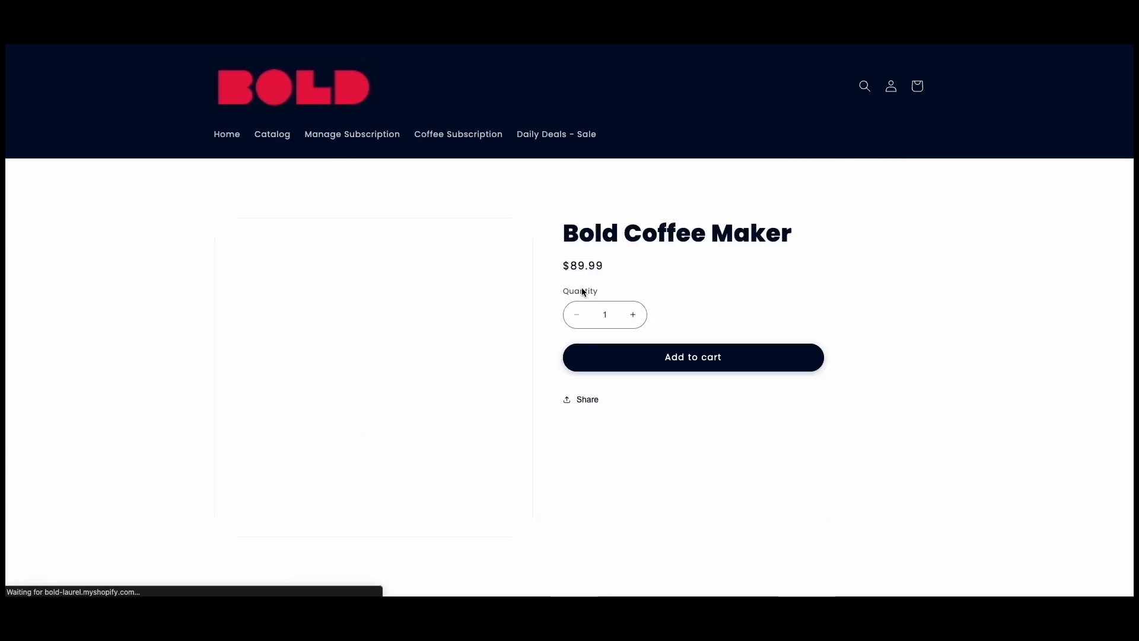
scroll(667, 361, down, 3)
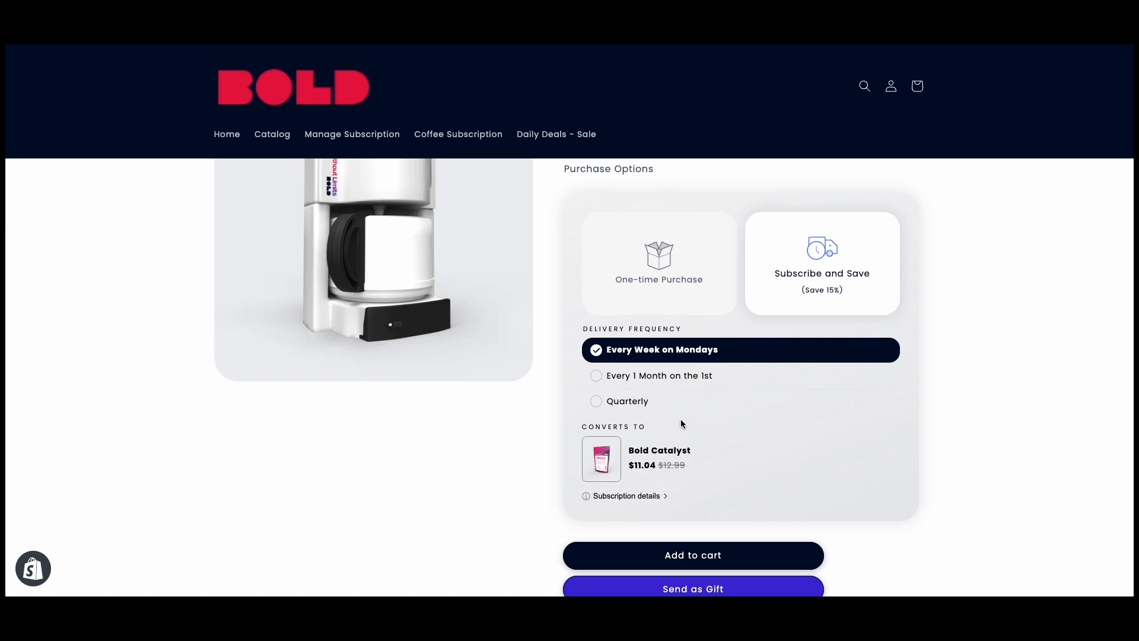
click(683, 555)
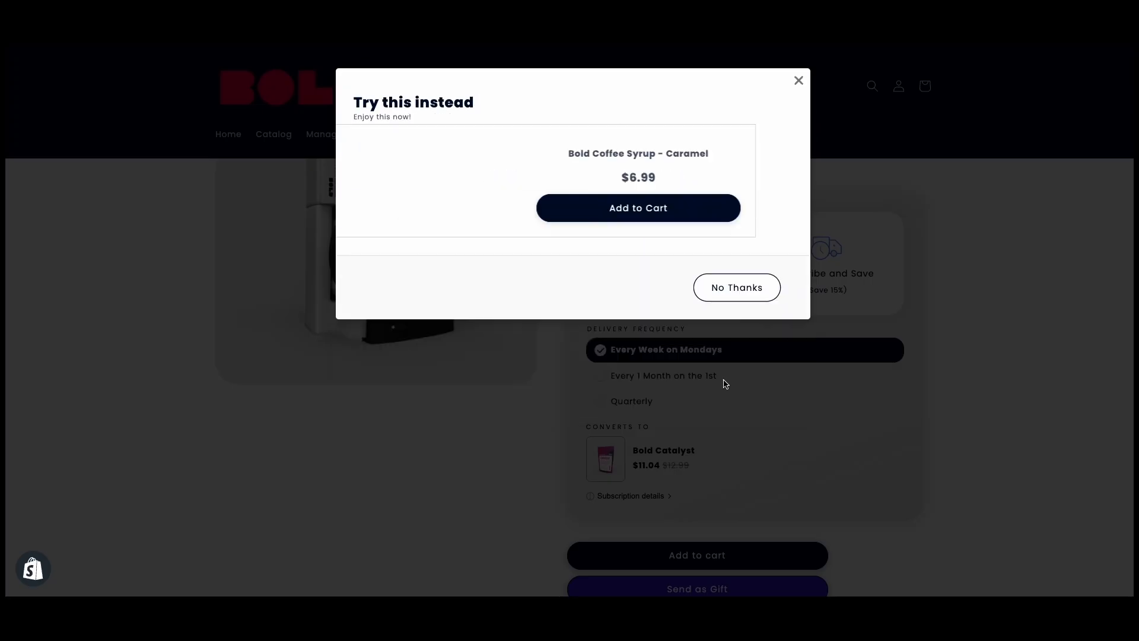
click(718, 400)
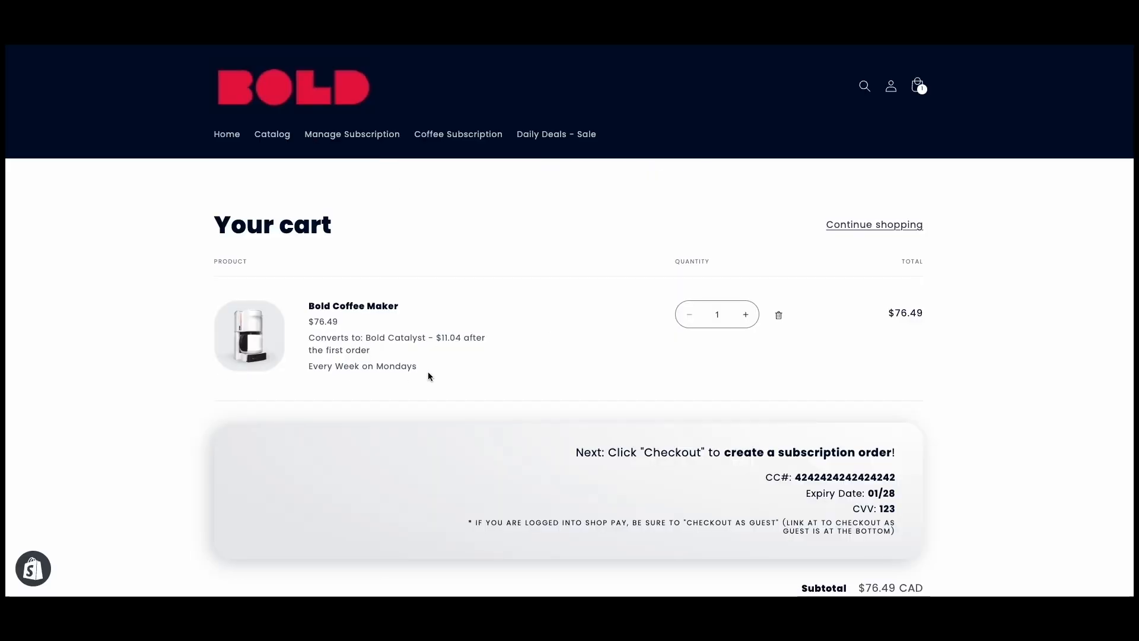
Review the cart's coffee maker subscription and proceed to checkout
scroll(752, 350, down, 3)
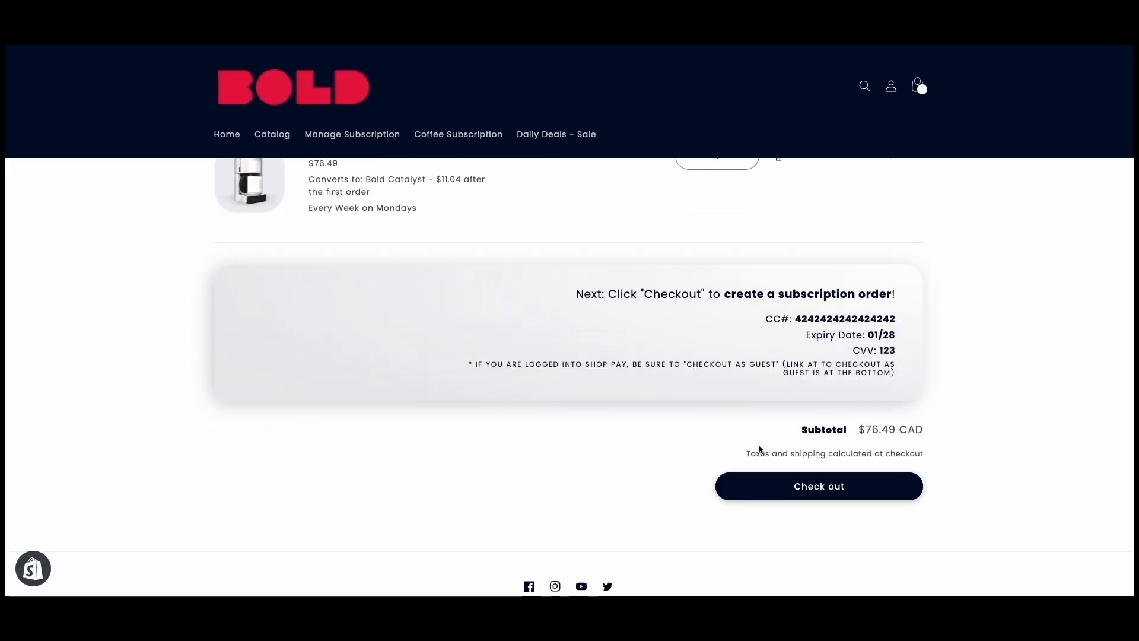
scroll(593, 403, up, 2)
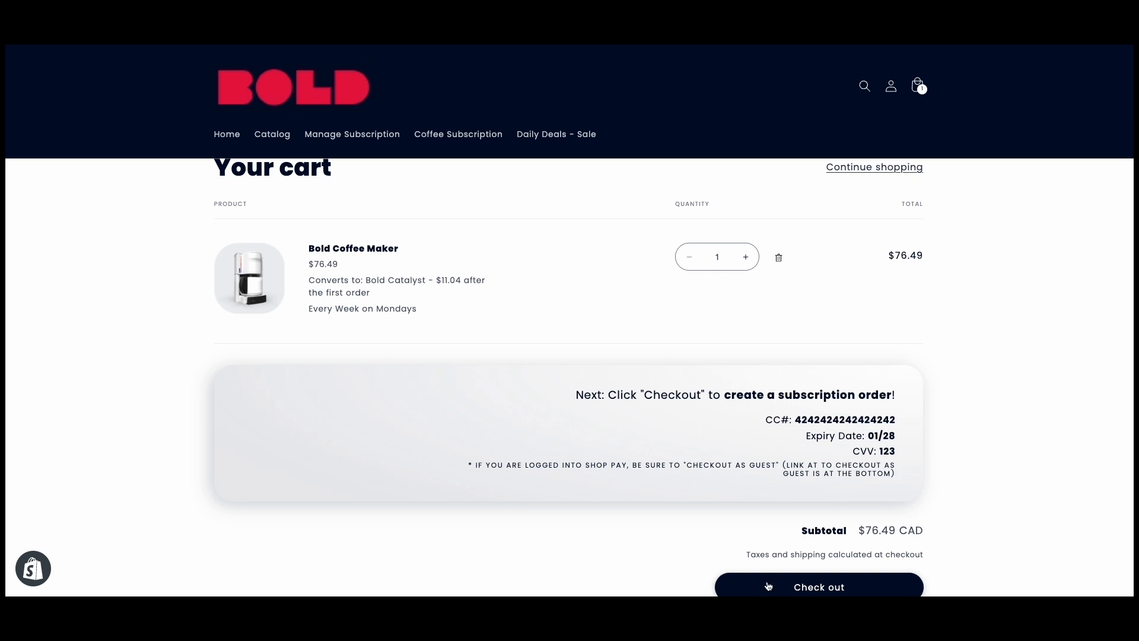
click(768, 586)
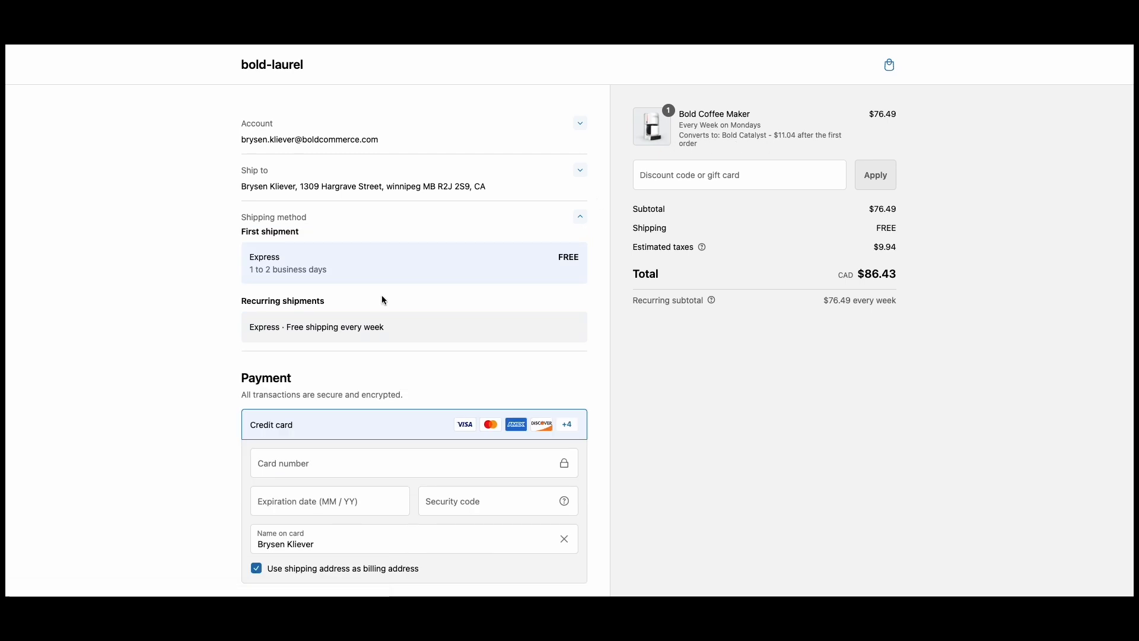
Fill in the credit card number, a valid expiration date and the security code for the payment
scroll(385, 297, down, 1)
click(263, 428)
text(4242 4242 42)
click(305, 471)
text(1024)
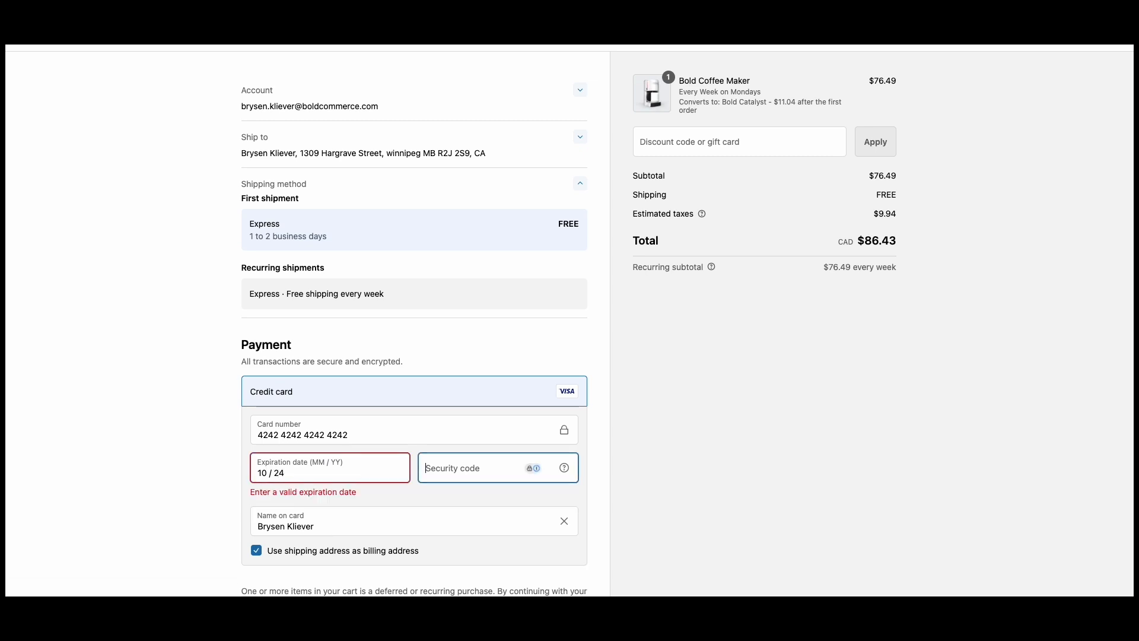
click(314, 474)
key(BackSpace)
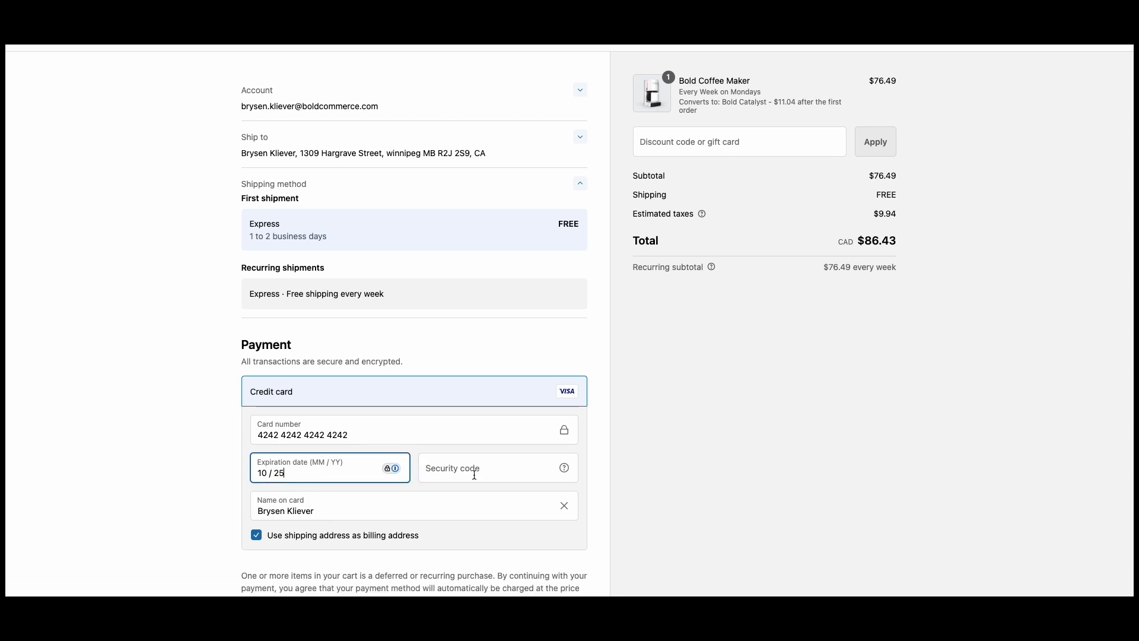
text(123)
click(201, 410)
Submit the payment to place the coffee maker subscription order
scroll(187, 348, down, 3)
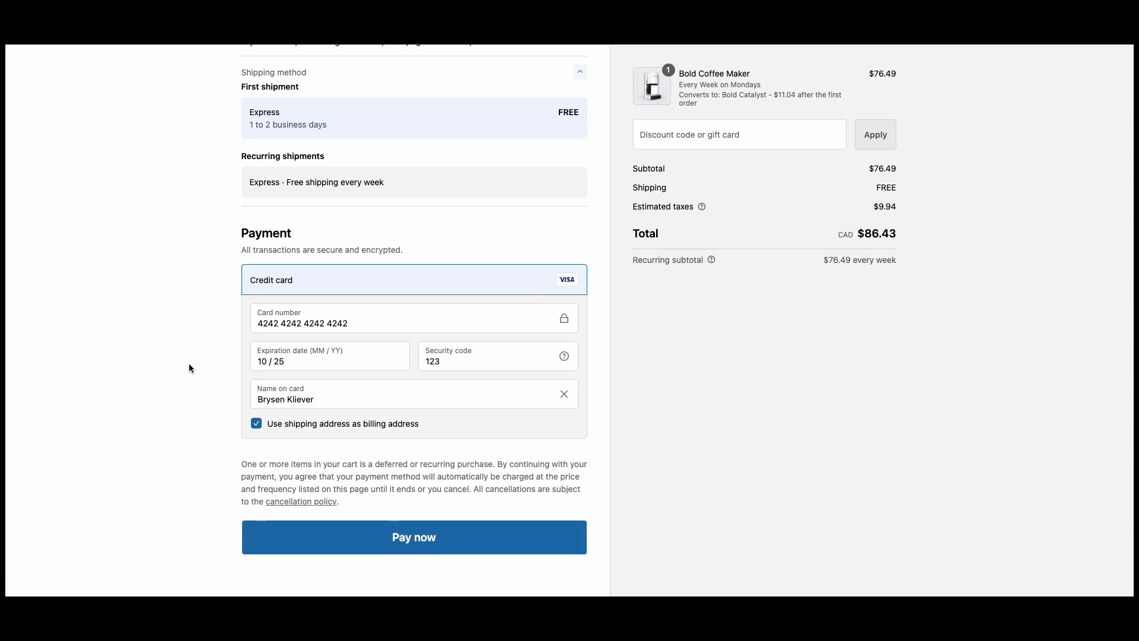
scroll(189, 364, down, 1)
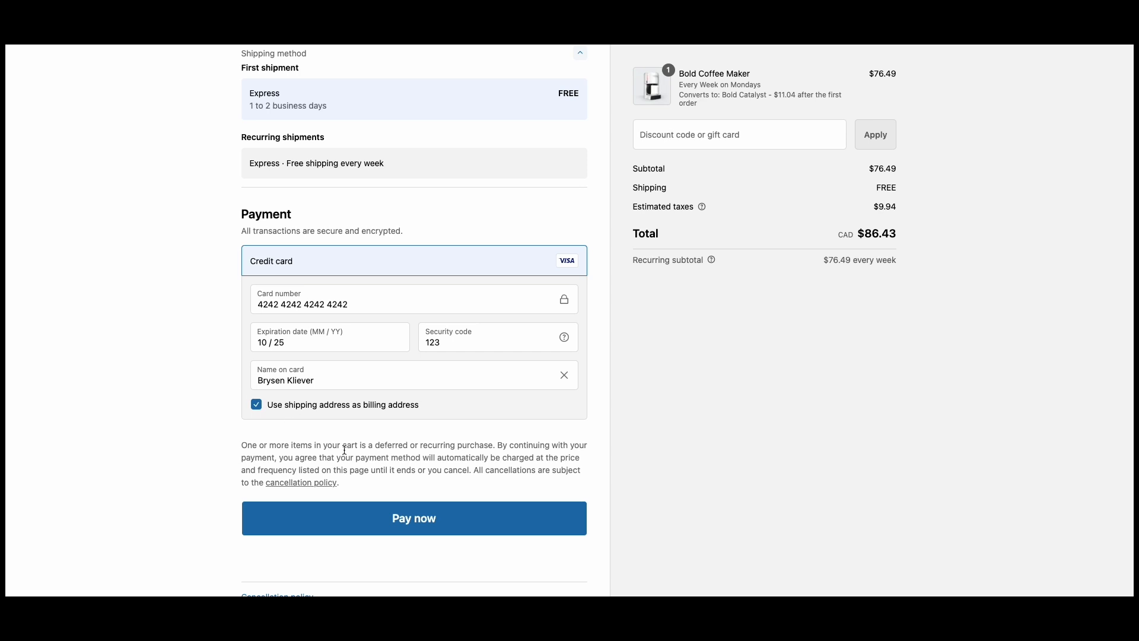
click(381, 530)
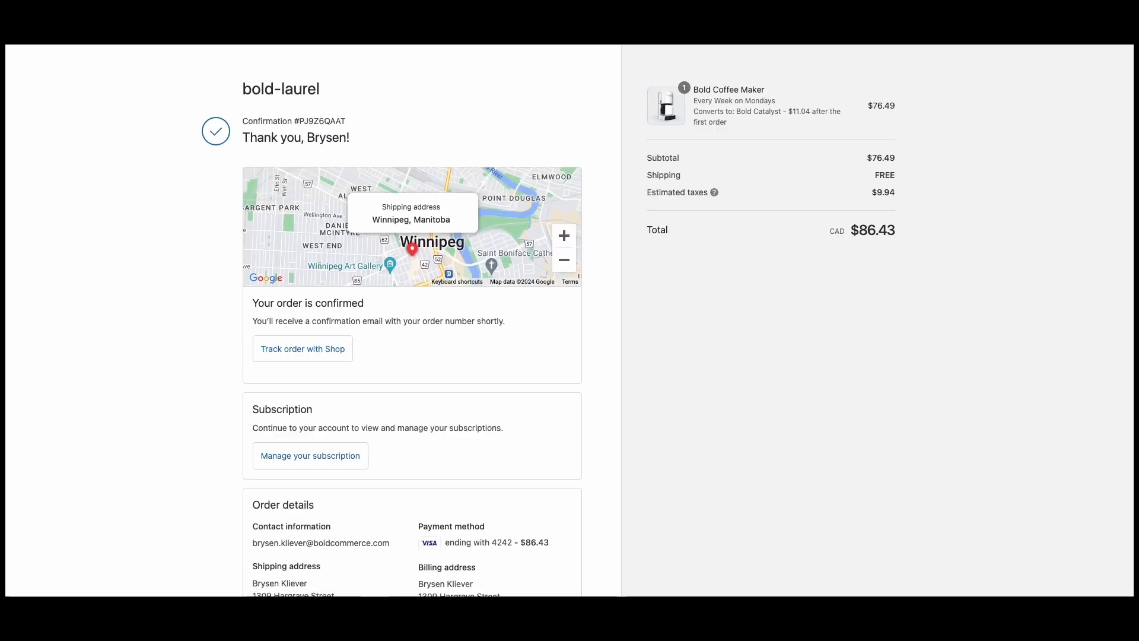
Switch to the Shopify admin and look through the store's orders for the new subscription order
click(415, 15)
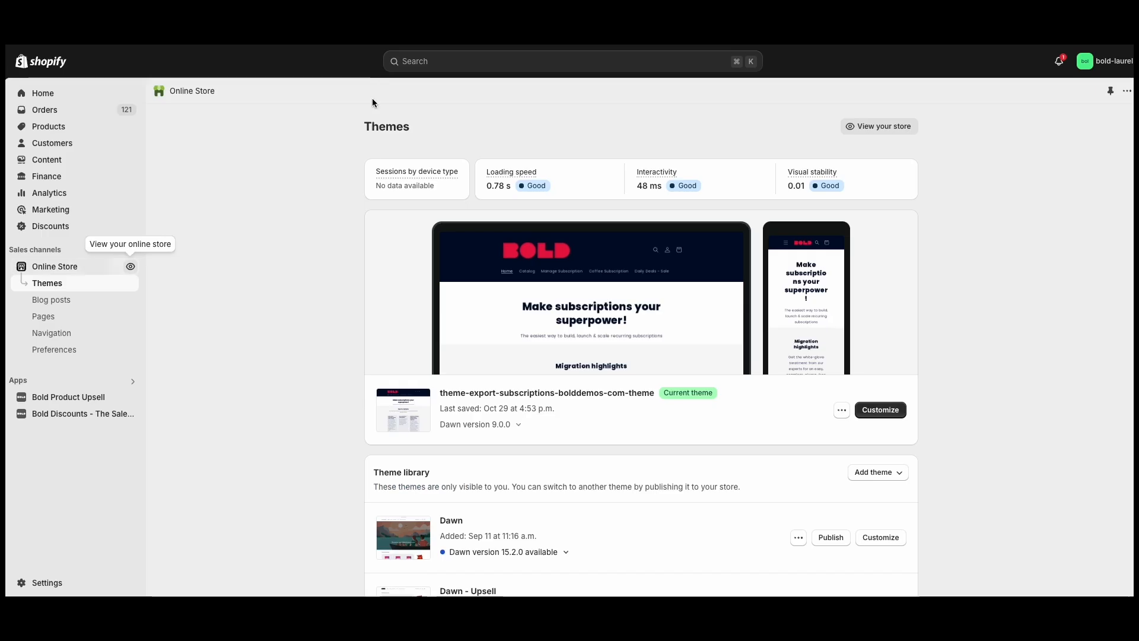
click(81, 112)
click(281, 242)
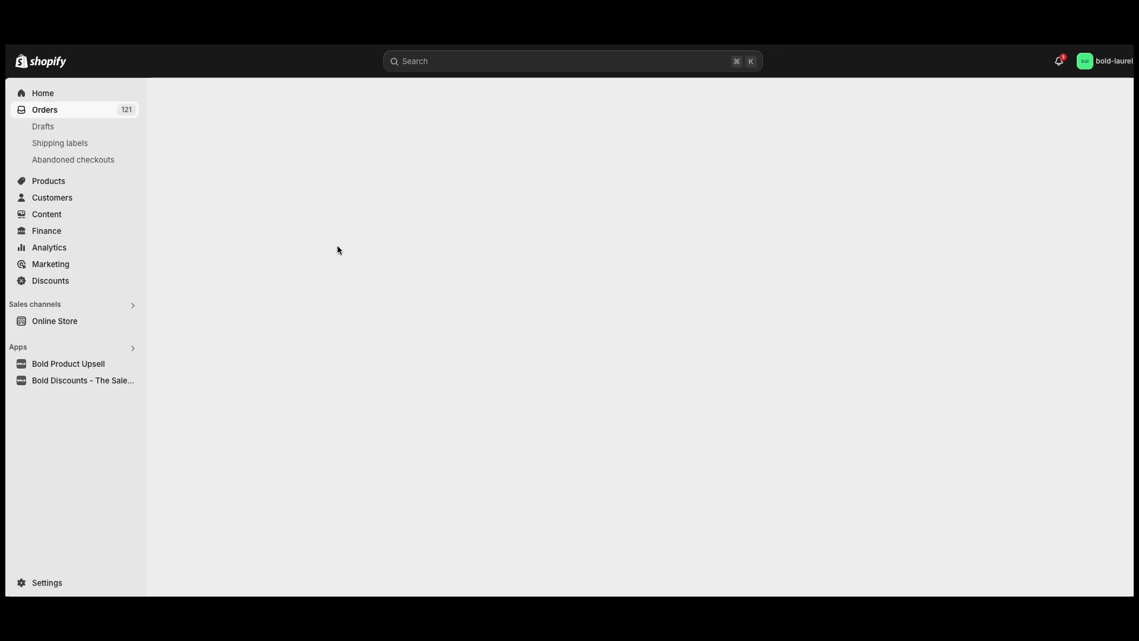
scroll(342, 288, down, 1)
mouse_move(492, 307)
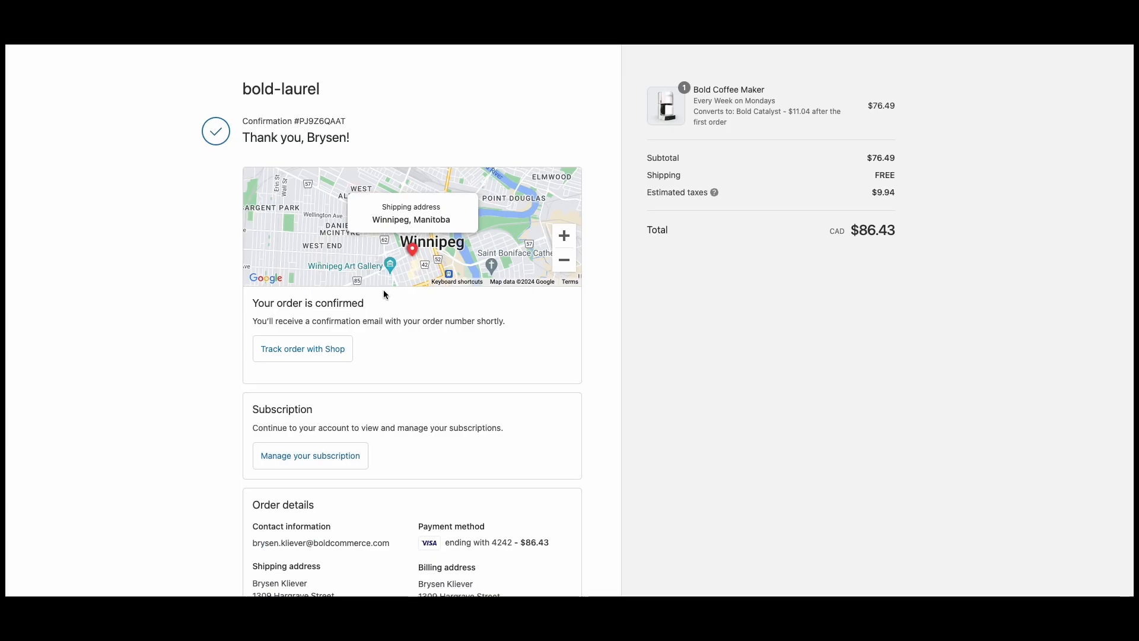
Go from the order confirmation to the customer's subscriptions and show the details of the new weekly Bold Catalyst subscription
click(312, 455)
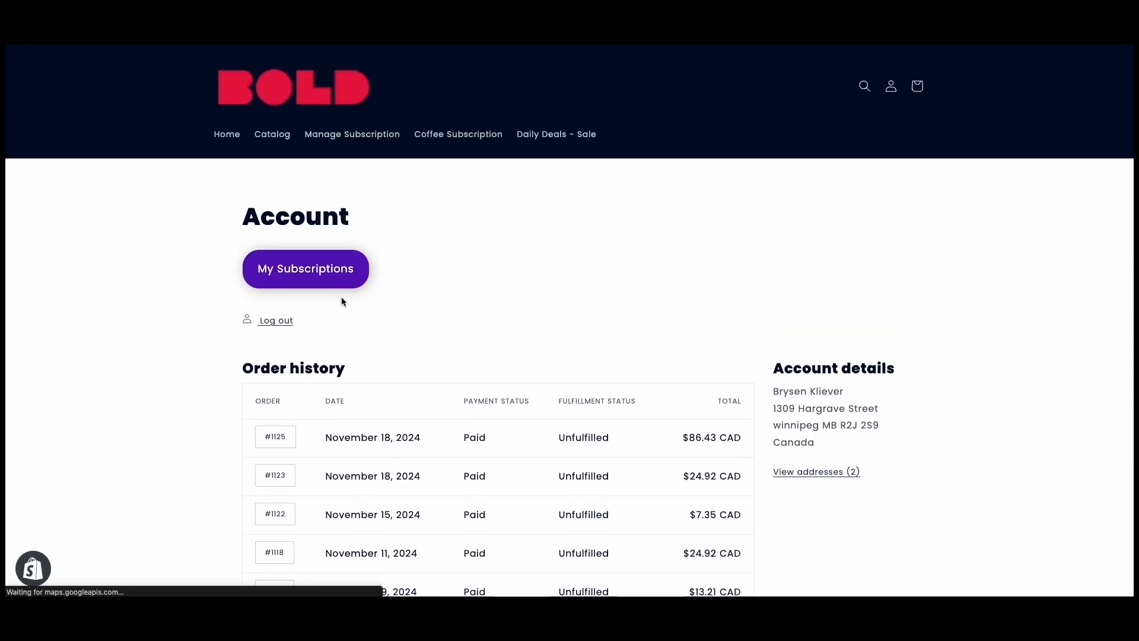
click(319, 284)
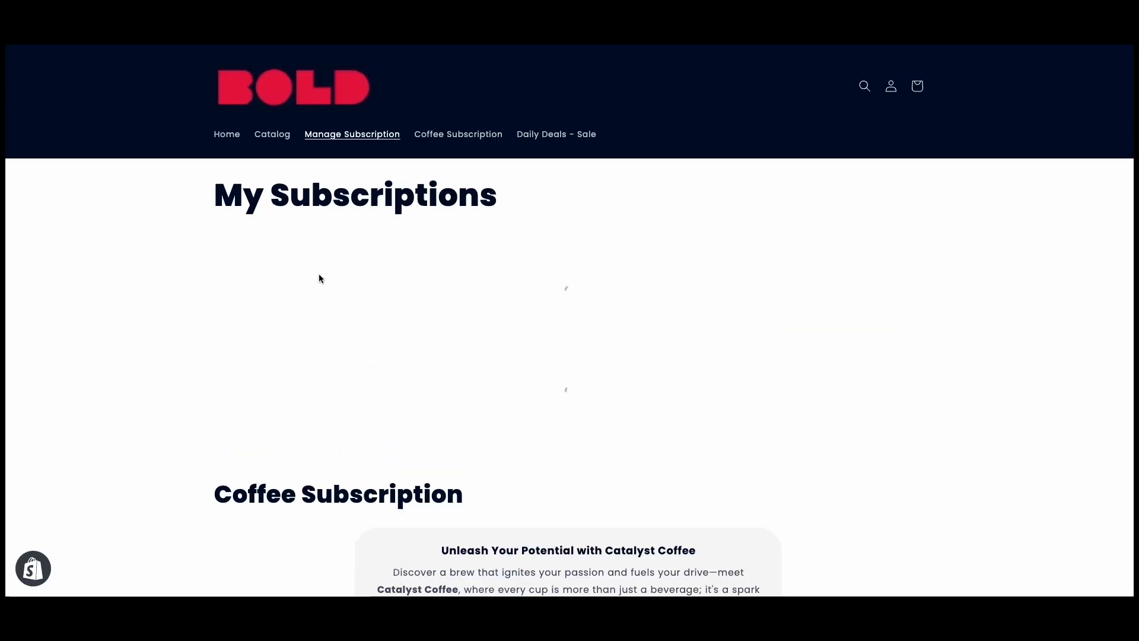
scroll(329, 306, down, 4)
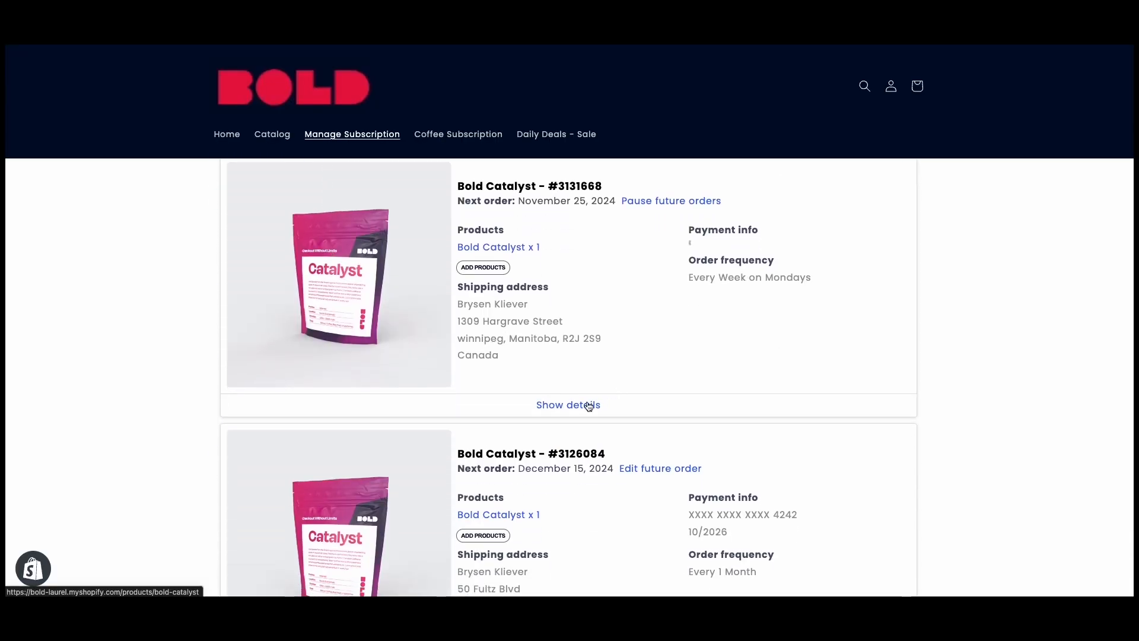
click(599, 402)
Examine the upcoming orders of the weekly Bold Catalyst subscription and collapse their list again
scroll(355, 373, down, 2)
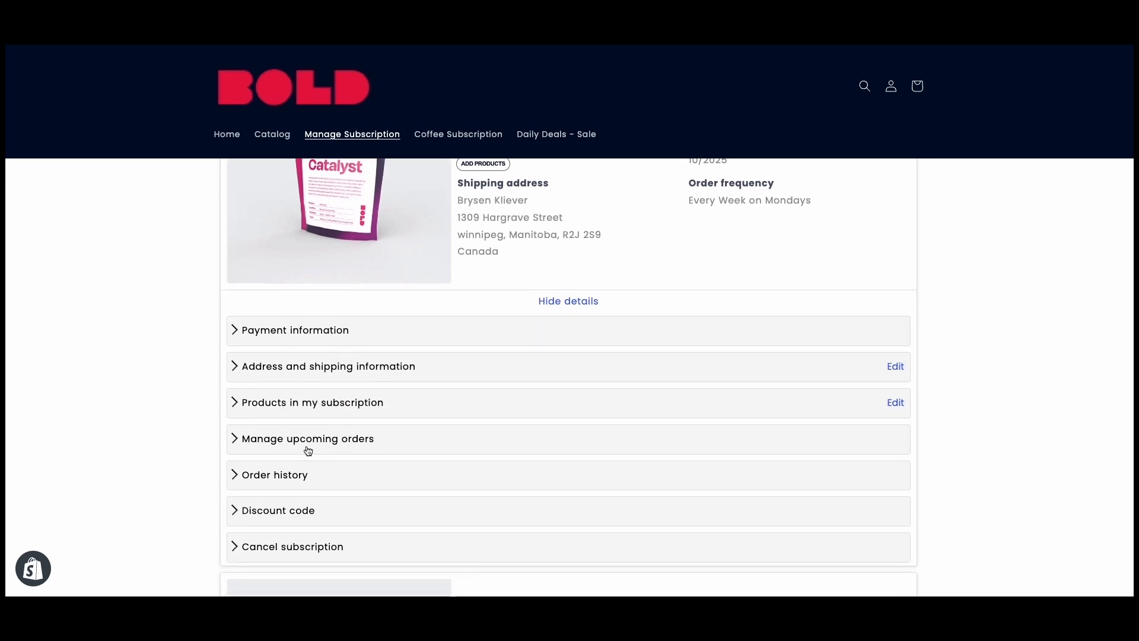
scroll(307, 462, down, 1)
click(306, 416)
scroll(321, 425, down, 1)
scroll(320, 428, down, 3)
scroll(308, 409, up, 2)
click(297, 333)
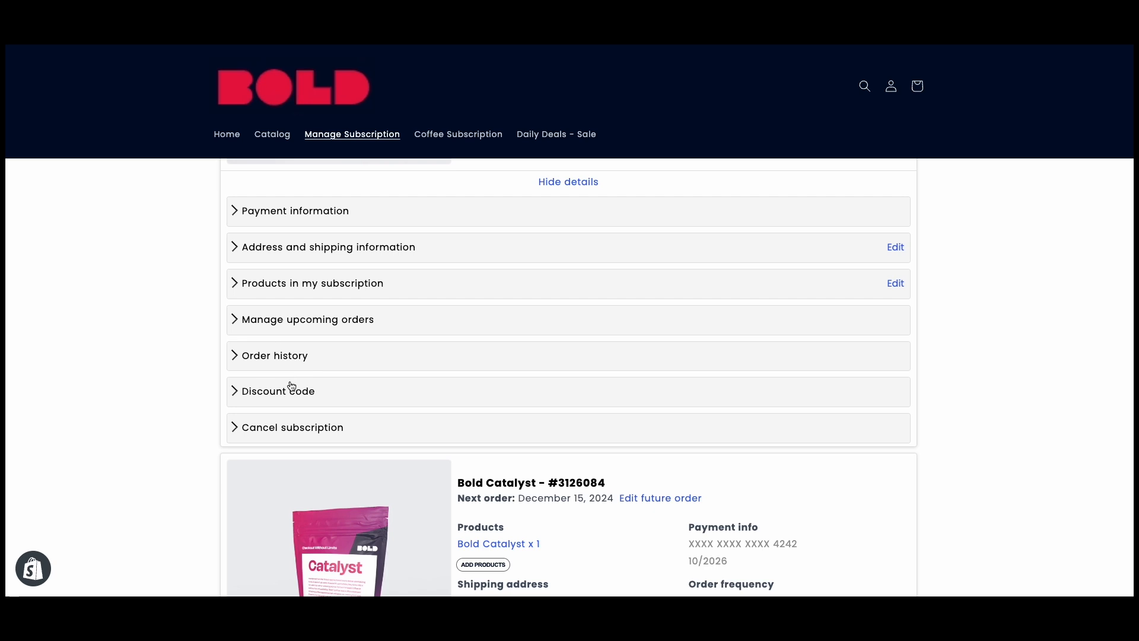
Check the cancellation terms and the order history of the weekly Bold Catalyst subscription
click(293, 427)
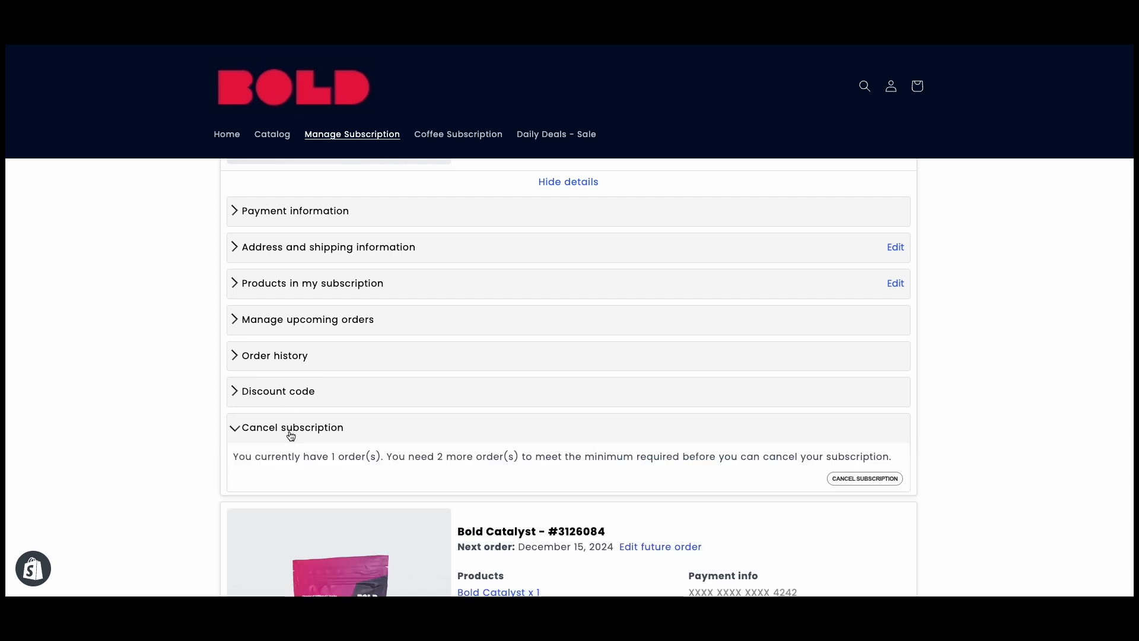
click(297, 359)
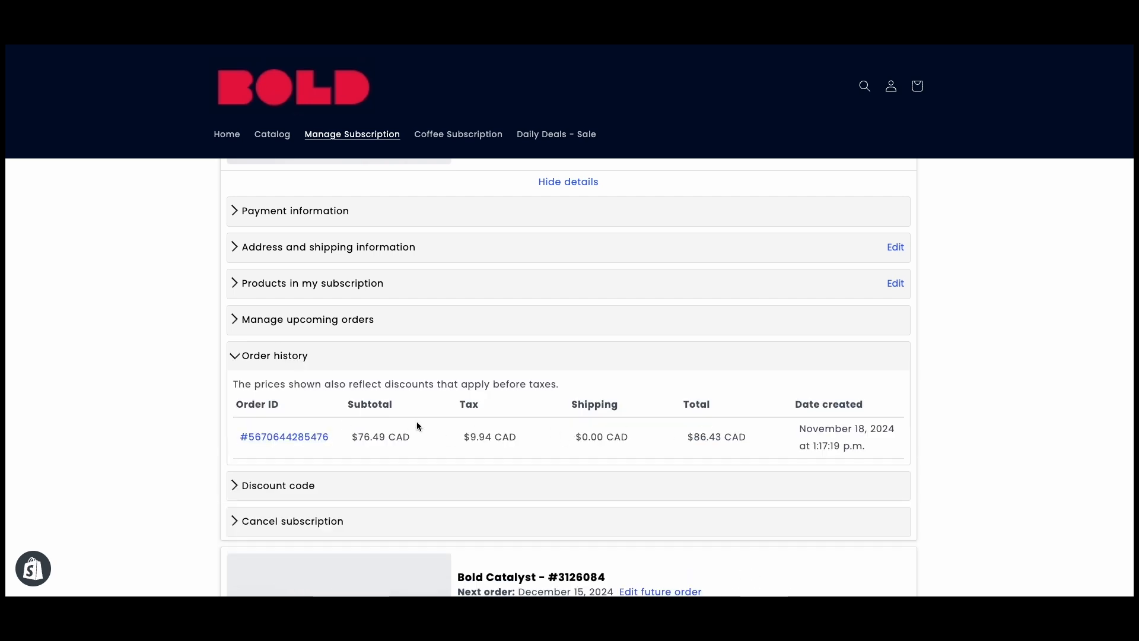
scroll(775, 424, up, 6)
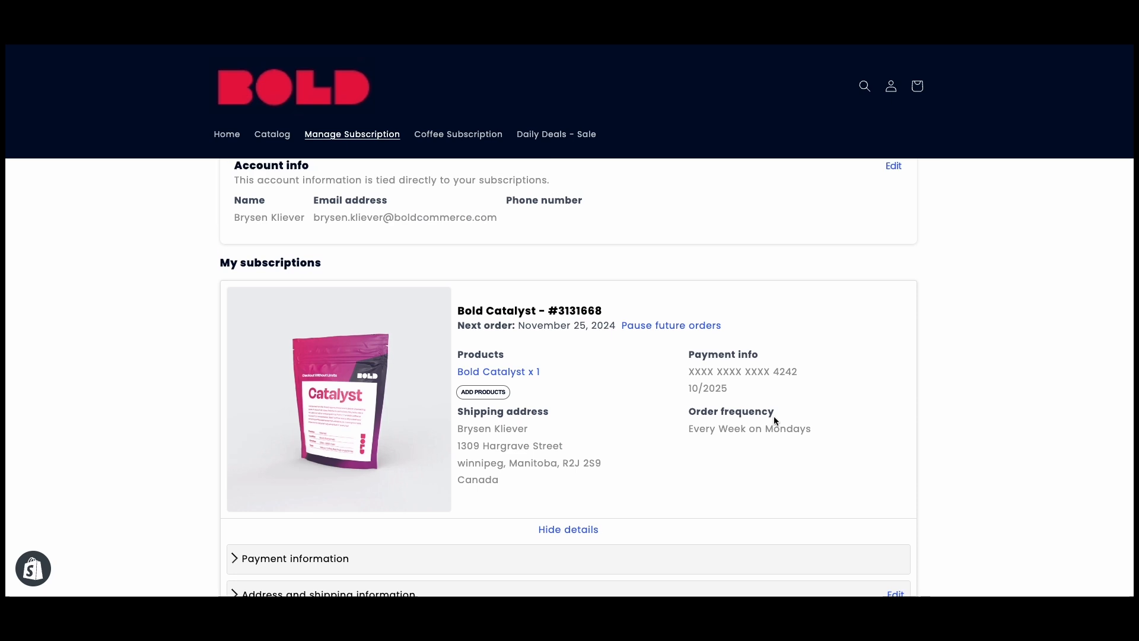